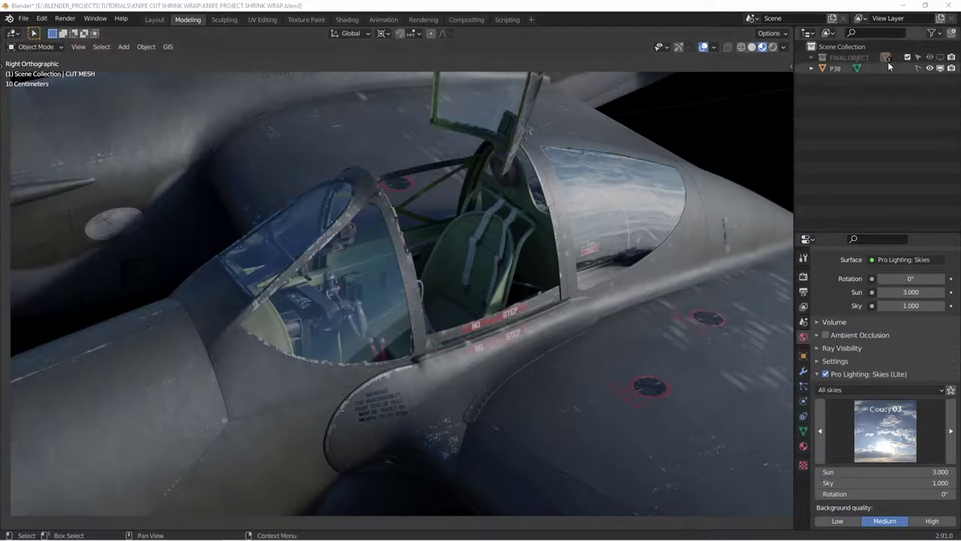
# Hide the P38 object and show the FINAL OBJECT collection in the viewport
pyautogui.click(941, 58)
pyautogui.click(941, 58)
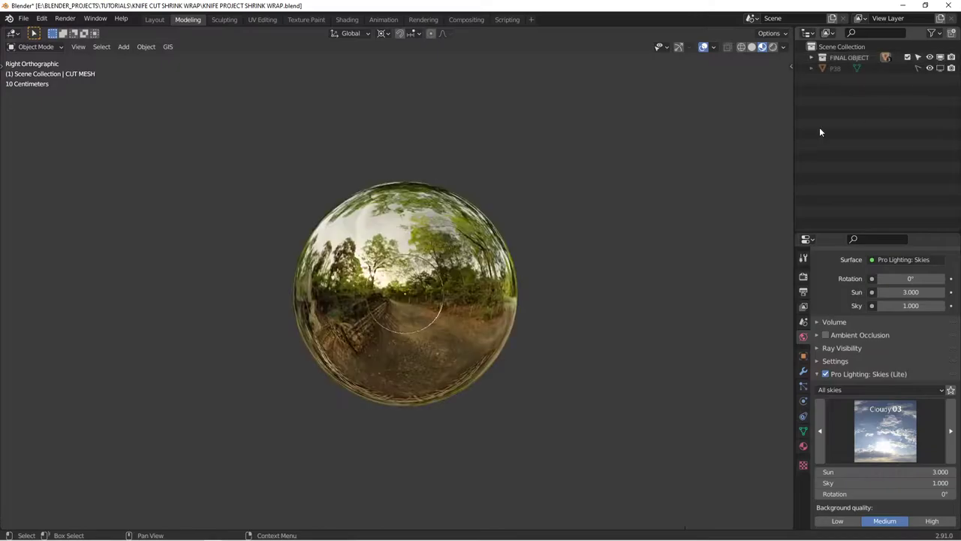
pyautogui.moveTo(488, 251); pyautogui.dragTo(535, 257, button='middle')
pyautogui.scroll(3, 536, 257)
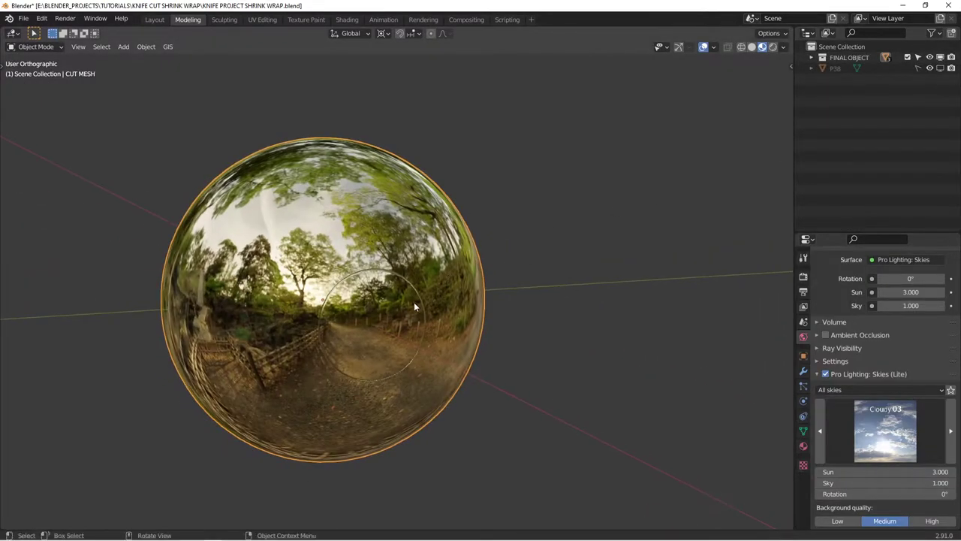
# Examine the circular cut piece on the reflective sphere, checking up close how it follows the curved surface
pyautogui.click(413, 302)
pyautogui.moveTo(440, 308); pyautogui.dragTo(507, 176, button='middle')
pyautogui.scroll(2, 471, 284)
pyautogui.scroll(3, 527, 301)
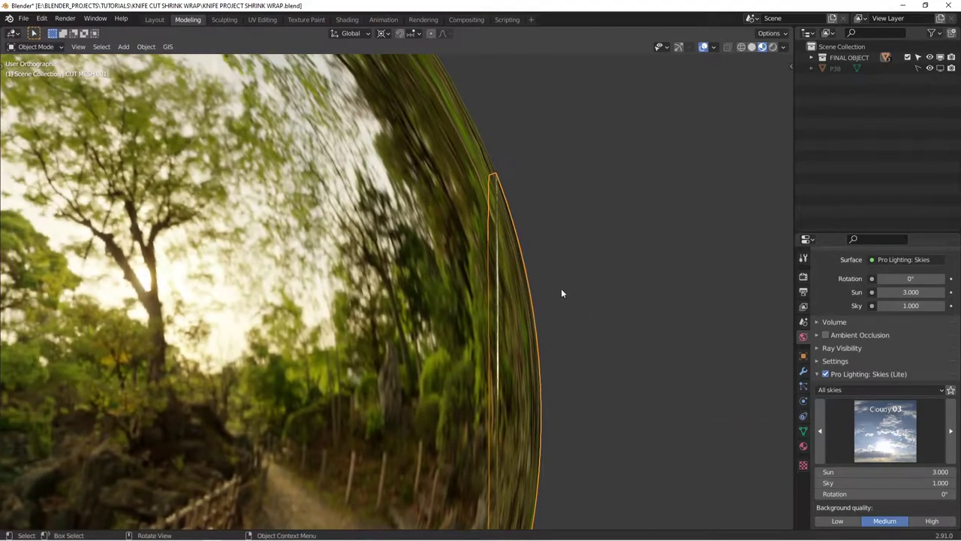
pyautogui.scroll(1, 495, 288)
pyautogui.moveTo(562, 289)
pyautogui.mouseDown(button='middle')
pyautogui.moveTo(495, 288)
pyautogui.moveTo(503, 261)
pyautogui.moveTo(506, 280)
pyautogui.moveTo(570, 279)
pyautogui.mouseUp(button='middle')
pyautogui.scroll(-5, 495, 289)
pyautogui.scroll(-1, 494, 289)
pyautogui.scroll(-1, 517, 271)
pyautogui.scroll(-3, 504, 278)
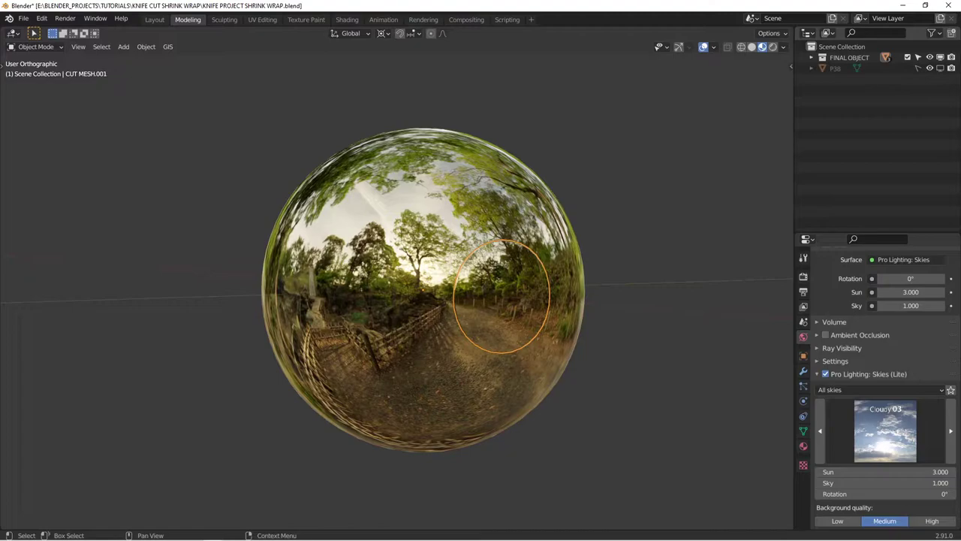
# Hide the FINAL OBJECT collection and switch to the right orthographic view
pyautogui.click(941, 58)
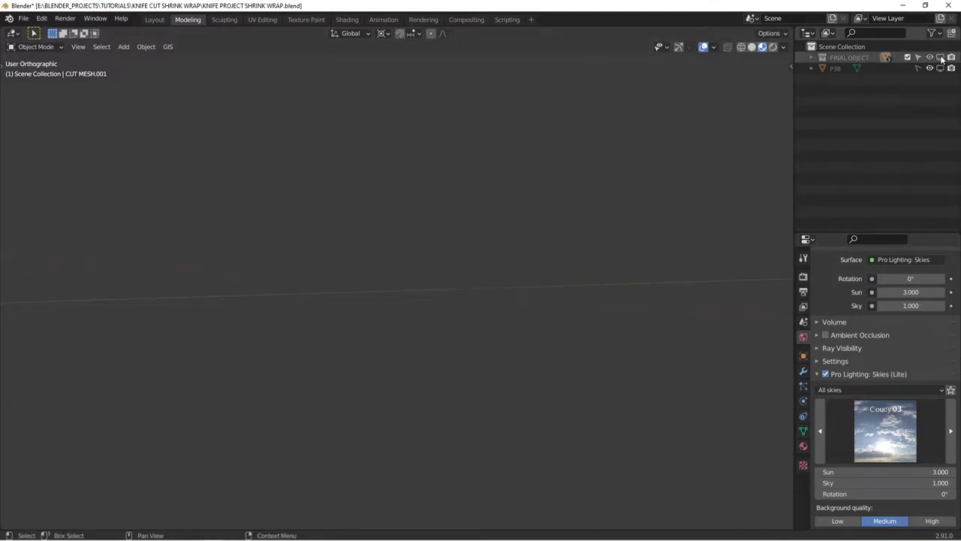
pyautogui.moveTo(447, 203); pyautogui.dragTo(408, 218, button='middle')
pyautogui.press('KP_3')
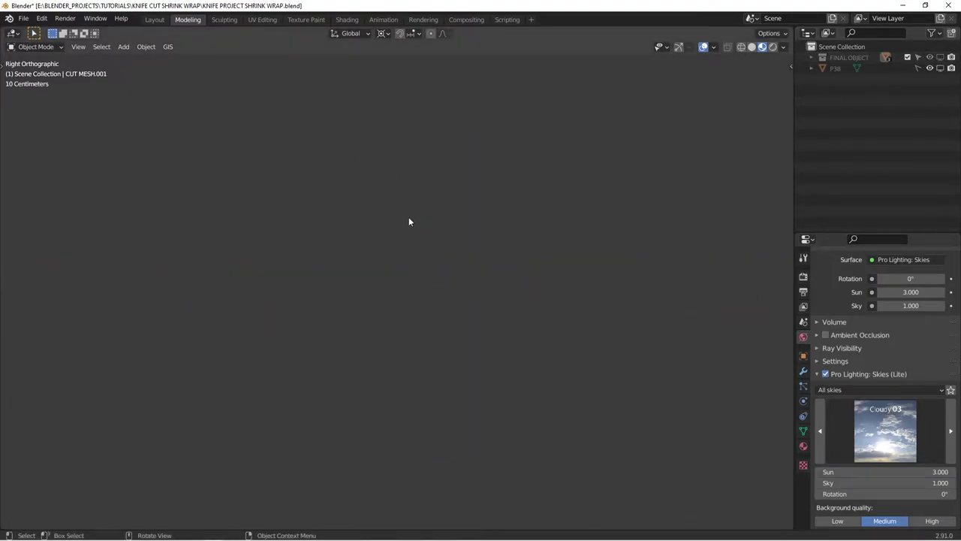
pyautogui.scroll(-5, 415, 237)
pyautogui.scroll(7, 450, 272)
pyautogui.keyDown('shift'); pyautogui.moveTo(368, 337); pyautogui.dragTo(450, 263, button='middle'); pyautogui.keyUp('shift')
# Add a Round Cube mesh at the 3D cursor
pyautogui.hotkey('shift', 'a')
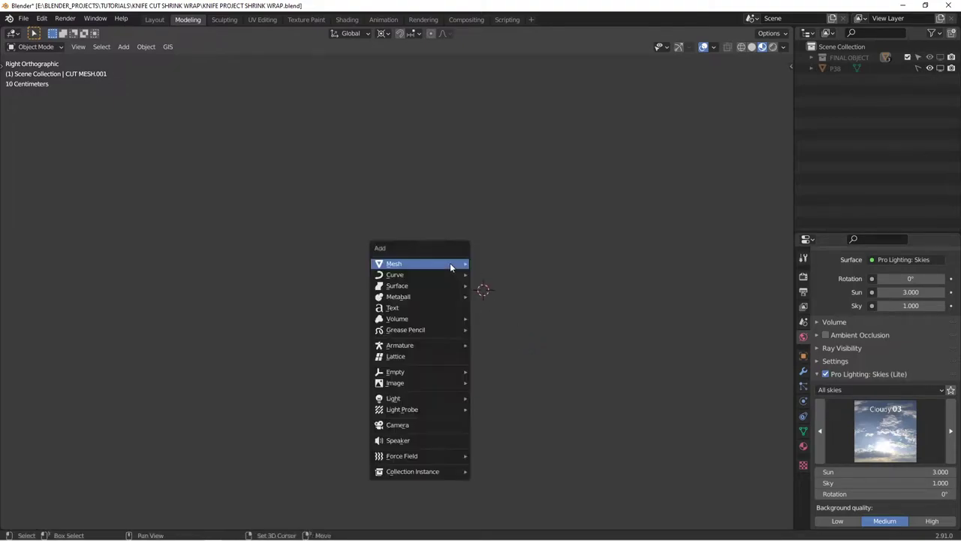
pyautogui.moveTo(423, 262)
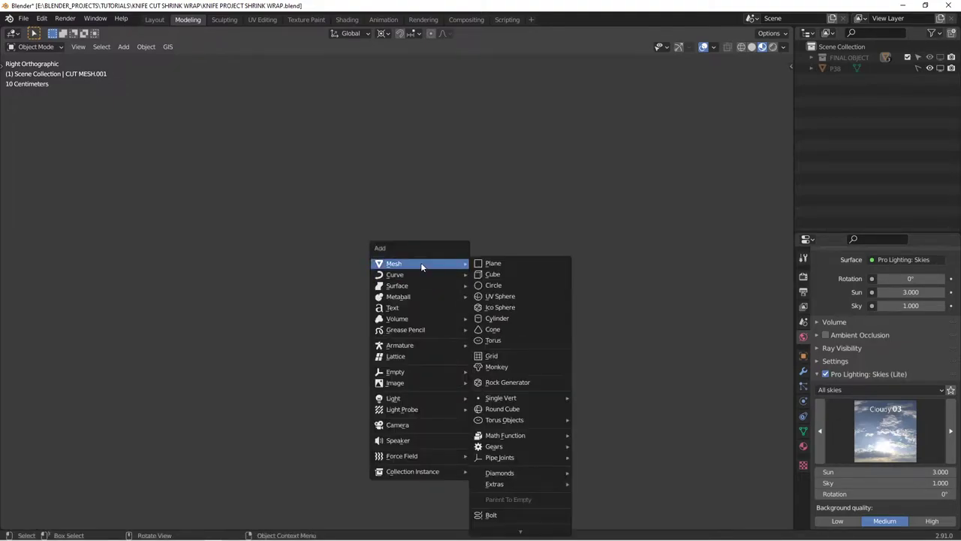
pyautogui.click(500, 410)
pyautogui.scroll(-2, 495, 304)
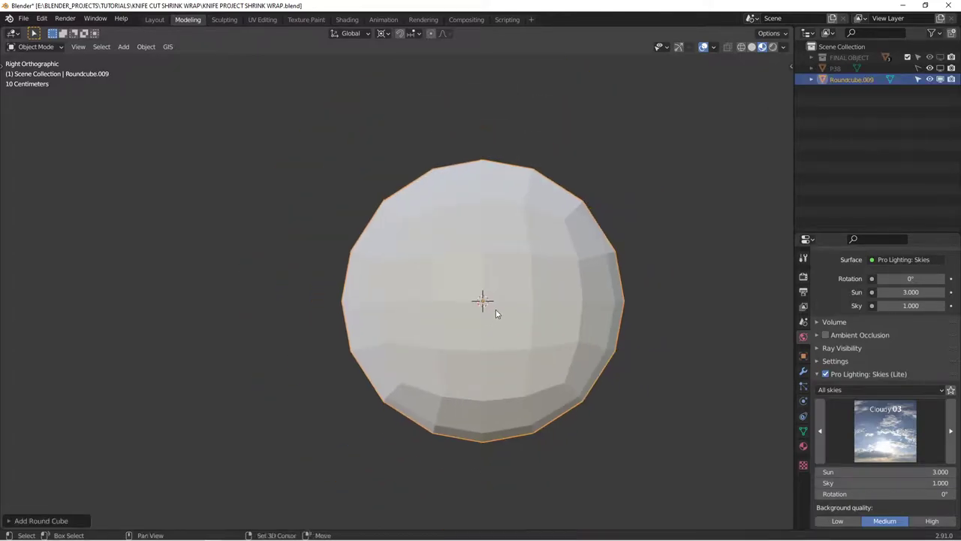
pyautogui.keyDown('shift'); pyautogui.moveTo(496, 314); pyautogui.dragTo(442, 317, button='middle'); pyautogui.keyUp('shift')
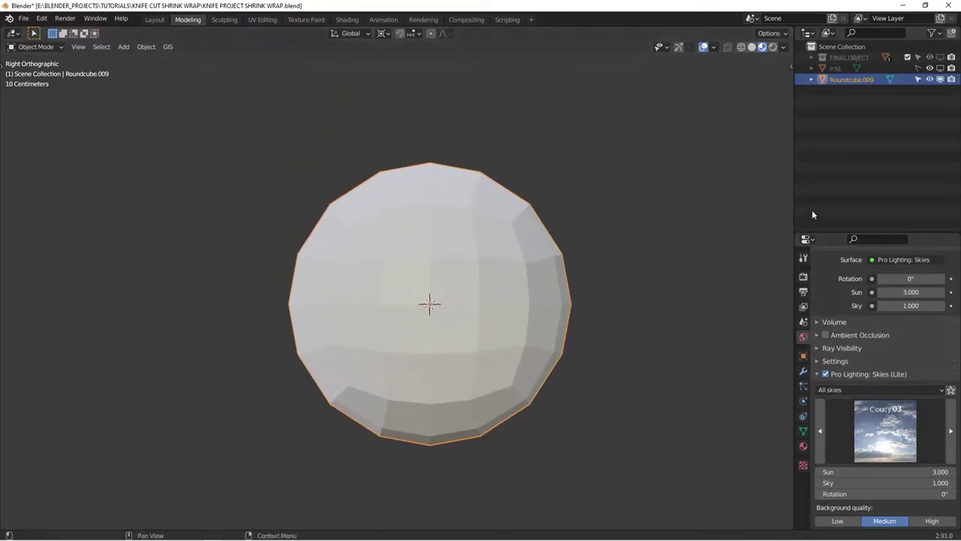
# Rename the round cube object as "base mesh"
pyautogui.click(803, 355)
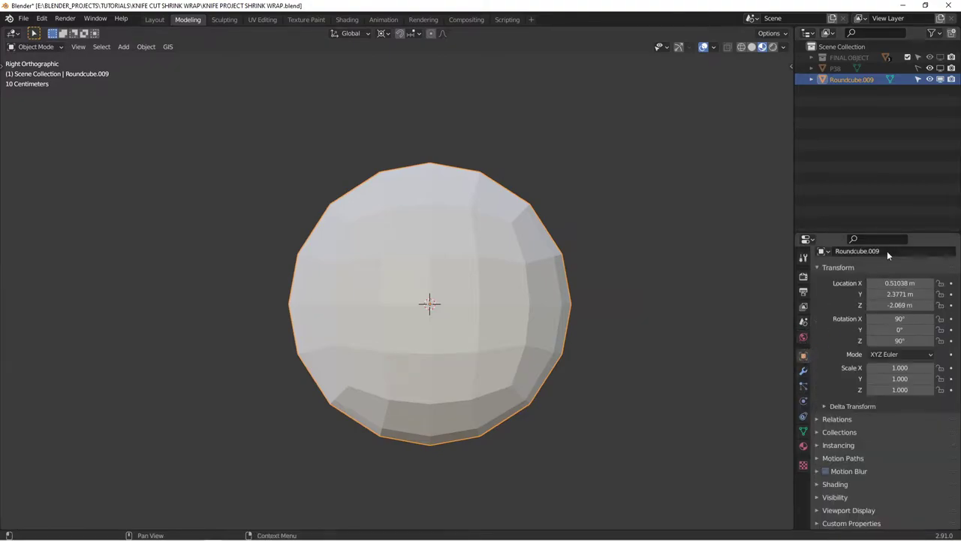
pyautogui.write('base mesh')
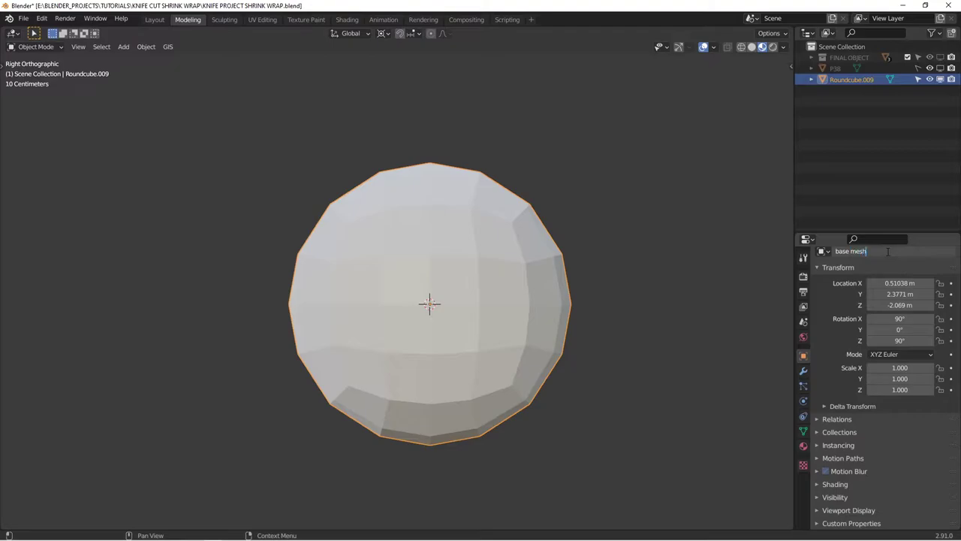
pyautogui.press('Return')
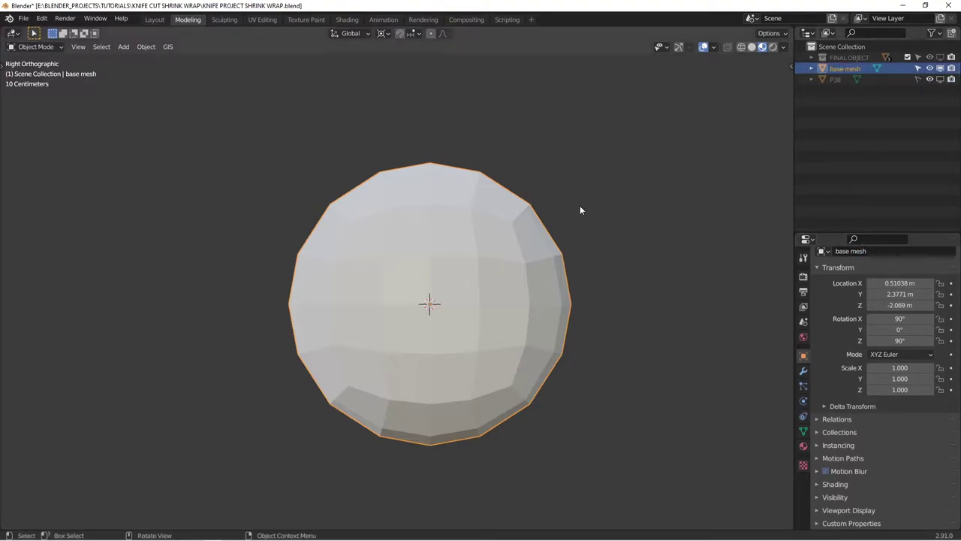
# Add a Subdivision Surface modifier to the base mesh with both viewport and render levels set to 4
pyautogui.click(803, 370)
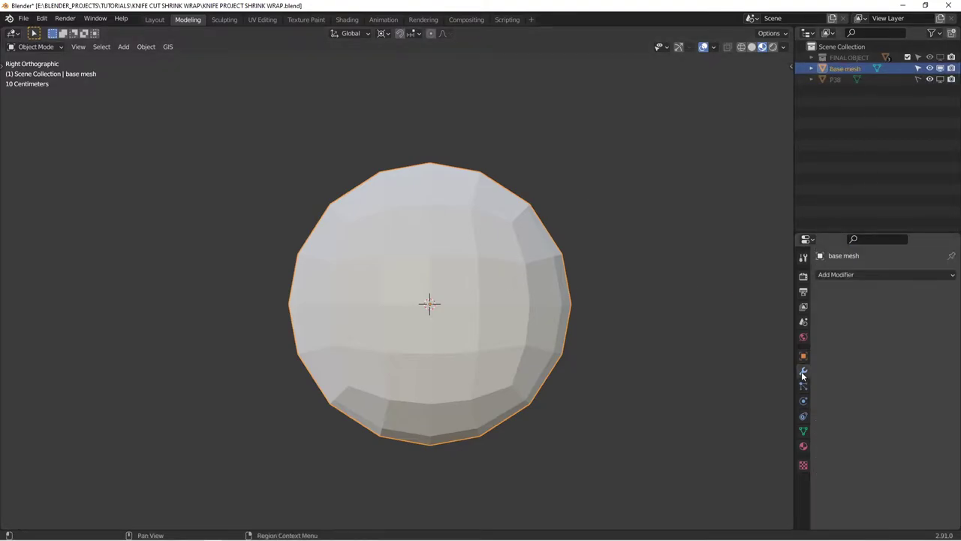
pyautogui.click(869, 274)
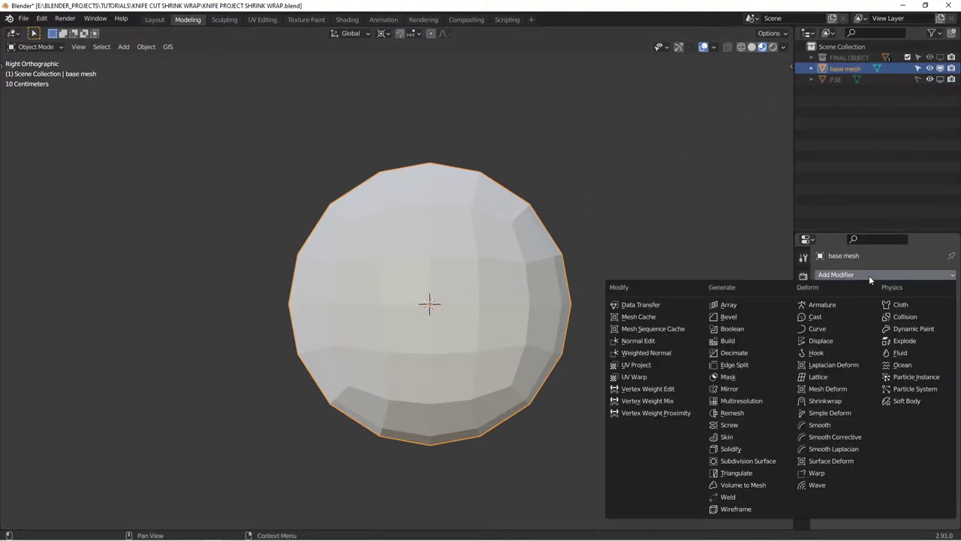
pyautogui.click(751, 459)
pyautogui.click(900, 336)
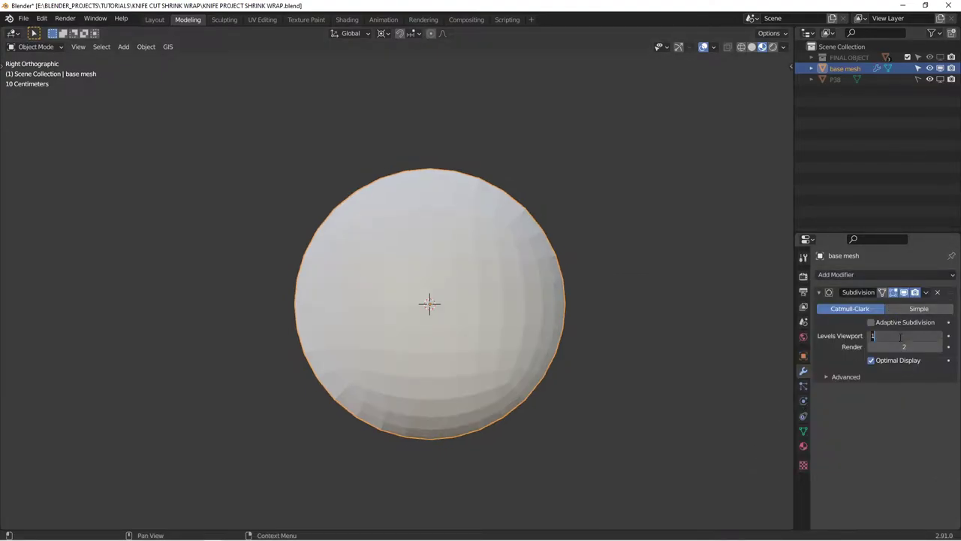
pyautogui.write('4')
pyautogui.press('Return')
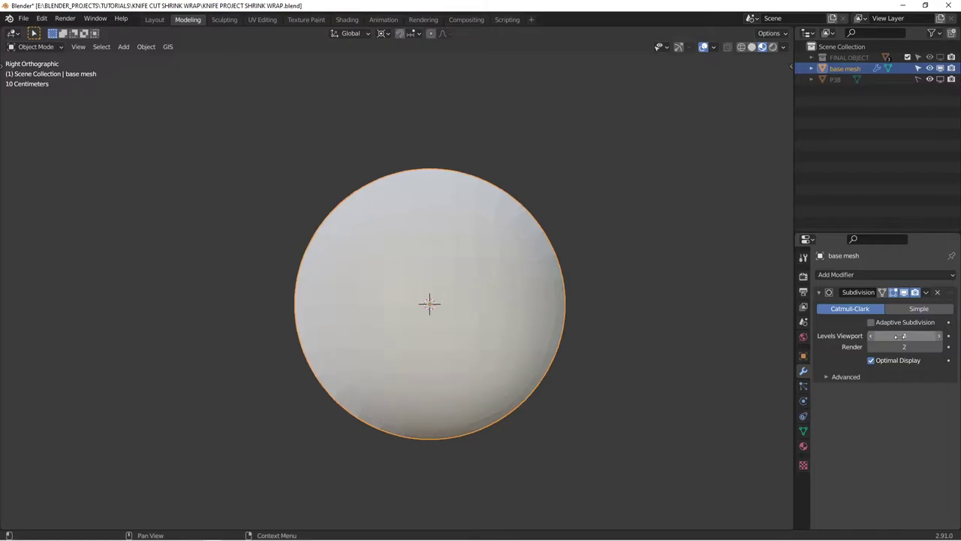
pyautogui.click(896, 347)
pyautogui.write('4')
pyautogui.press('Return')
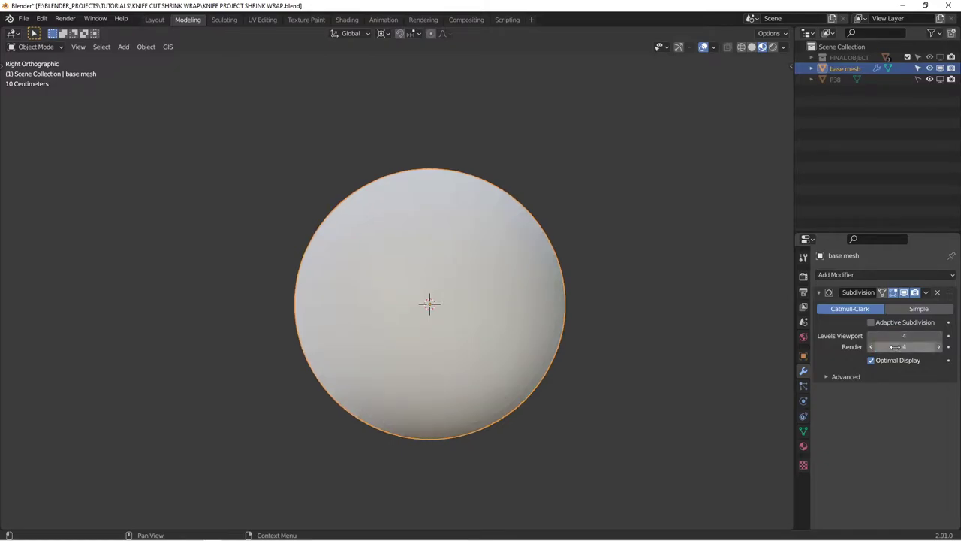
# Apply smooth shading to the base mesh sphere
pyautogui.rightClick(481, 286)
pyautogui.click(464, 301)
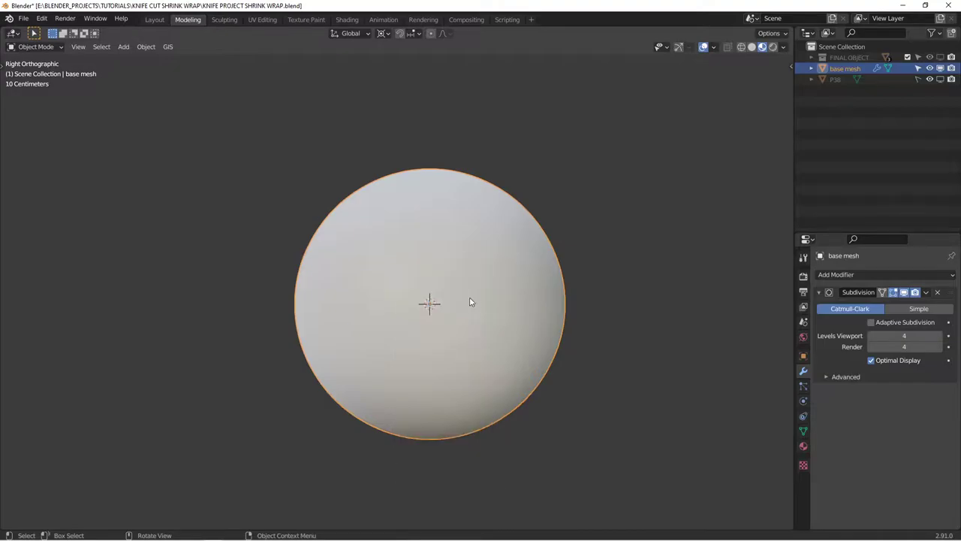
pyautogui.hotkey('shift', 's')
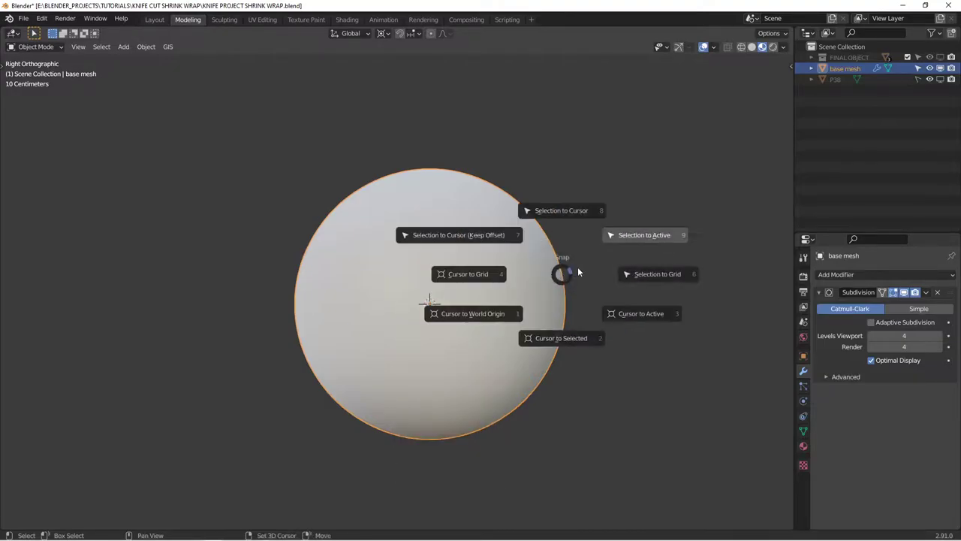
pyautogui.press('Escape')
# Duplicate the base mesh in place and hide the original in the viewport
pyautogui.hotkey('shift', 'd')
pyautogui.rightClick(545, 282)
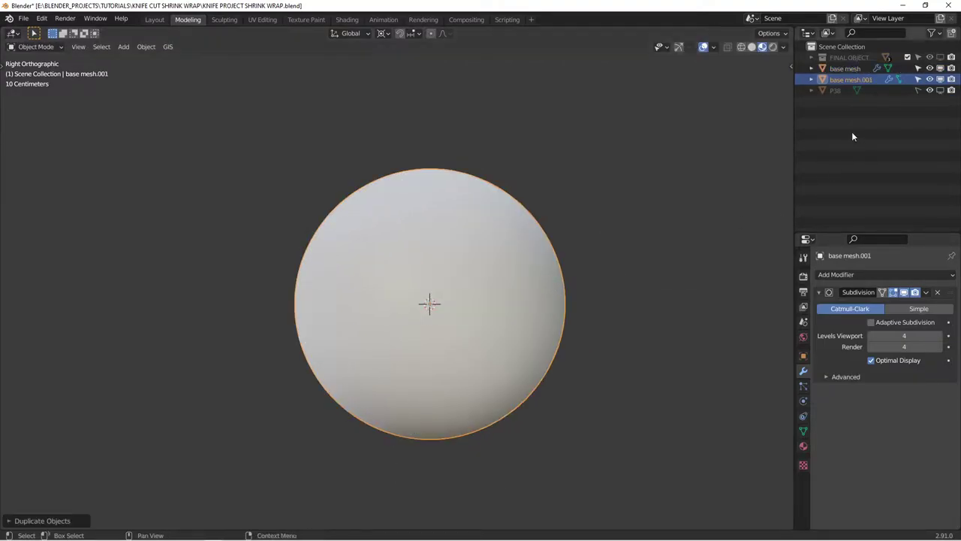
pyautogui.click(940, 68)
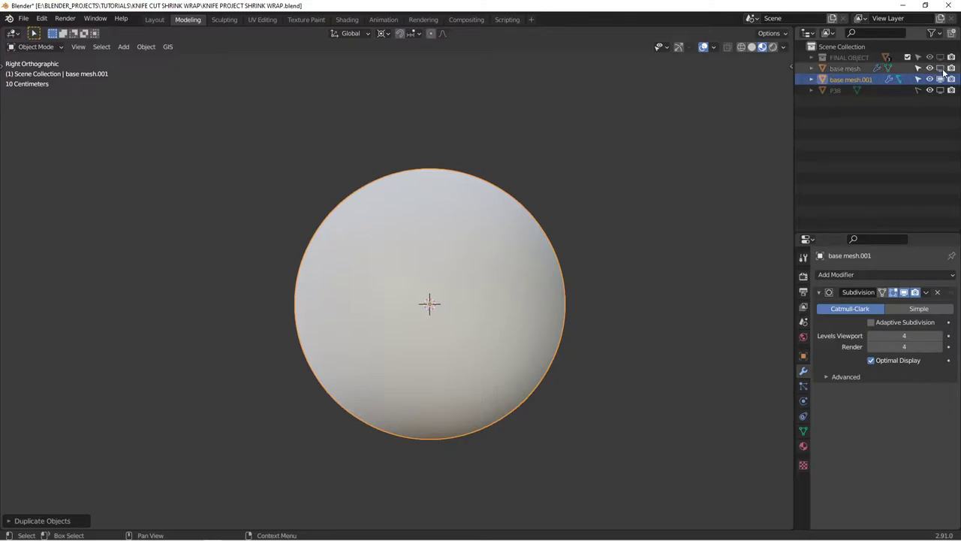
# Rename the duplicated sphere as "cut mesh"
pyautogui.doubleClick(846, 78)
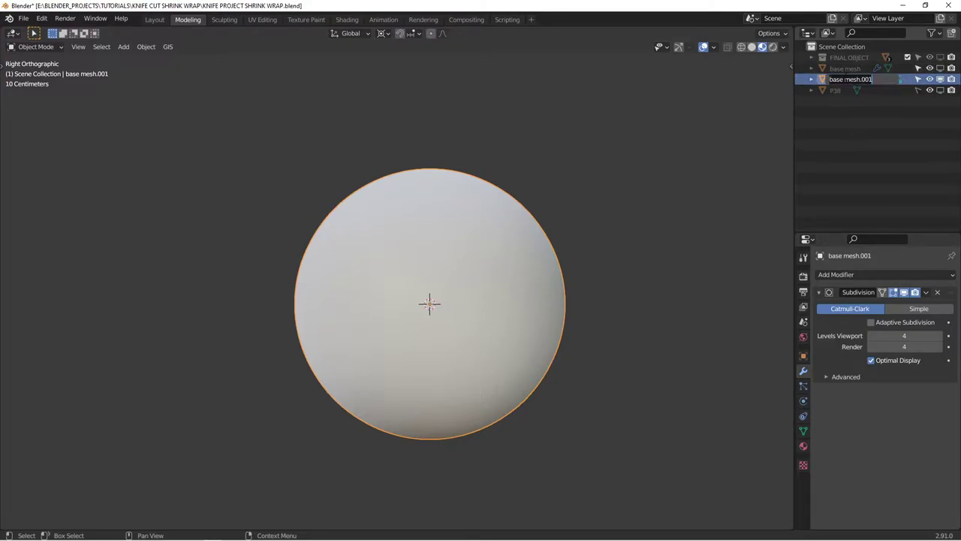
pyautogui.write('cut ms')
pyautogui.write('sh')
pyautogui.press('Return')
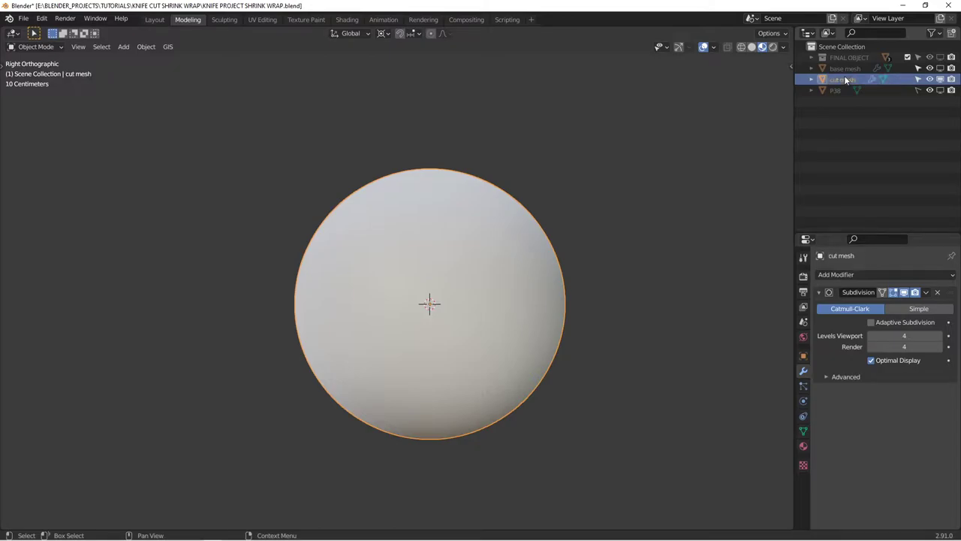
# Set the cut mesh's subdivision levels to 1 for the viewport and 2 for rendering
pyautogui.click(892, 335)
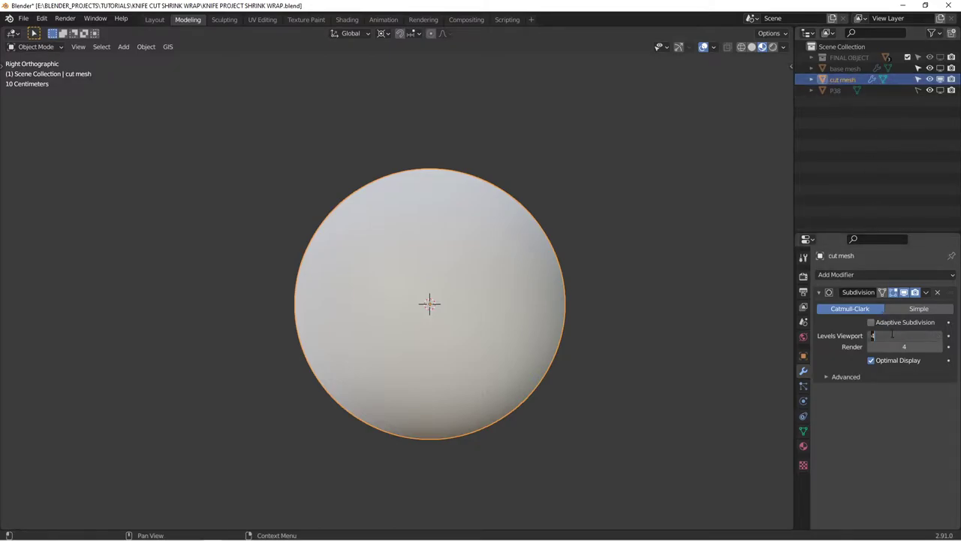
pyautogui.press('Return')
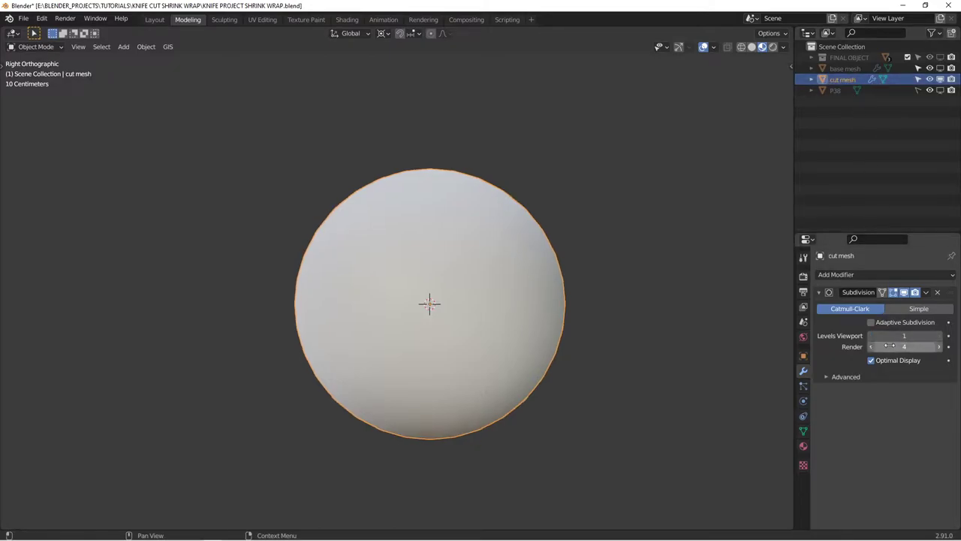
pyautogui.click(890, 345)
pyautogui.write('2')
pyautogui.press('Return')
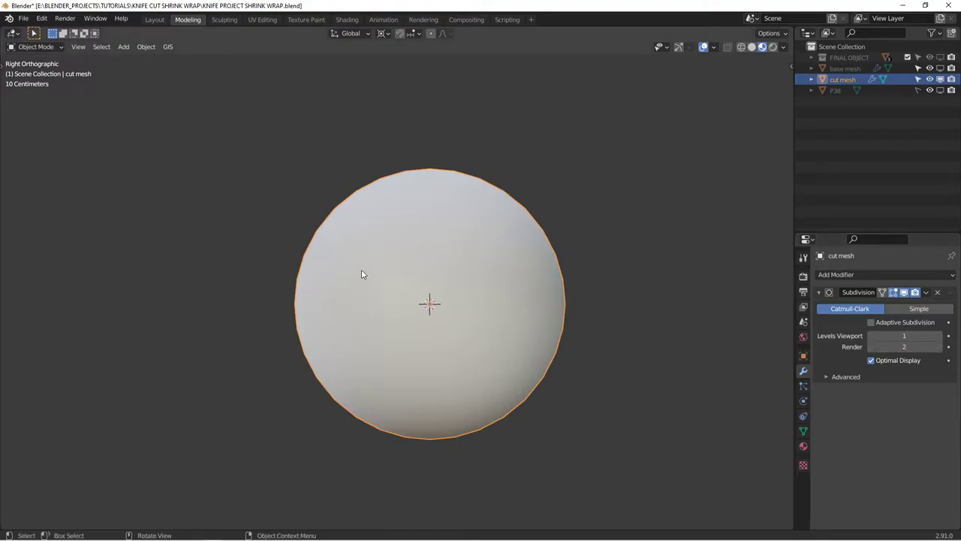
# Add a mesh circle at the 3D cursor, aligned to the view, with 8 vertices
pyautogui.keyDown('shift'); pyautogui.moveTo(445, 312); pyautogui.dragTo(486, 298, button='middle'); pyautogui.keyUp('shift')
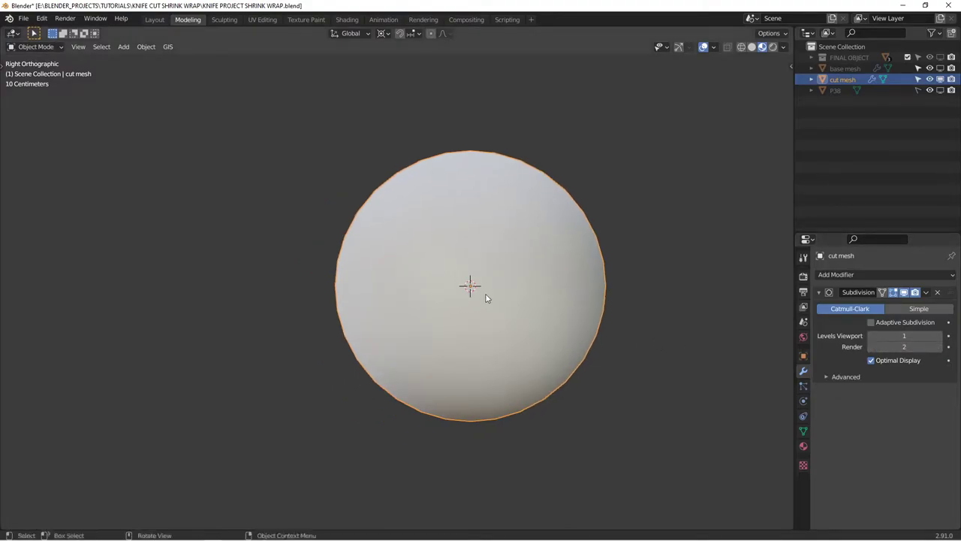
pyautogui.hotkey('shift', 'a')
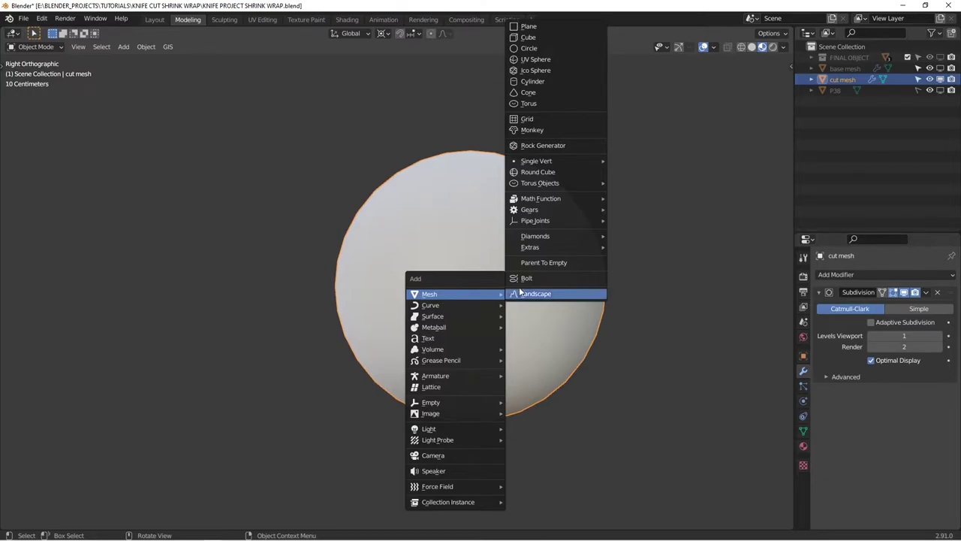
pyautogui.click(530, 48)
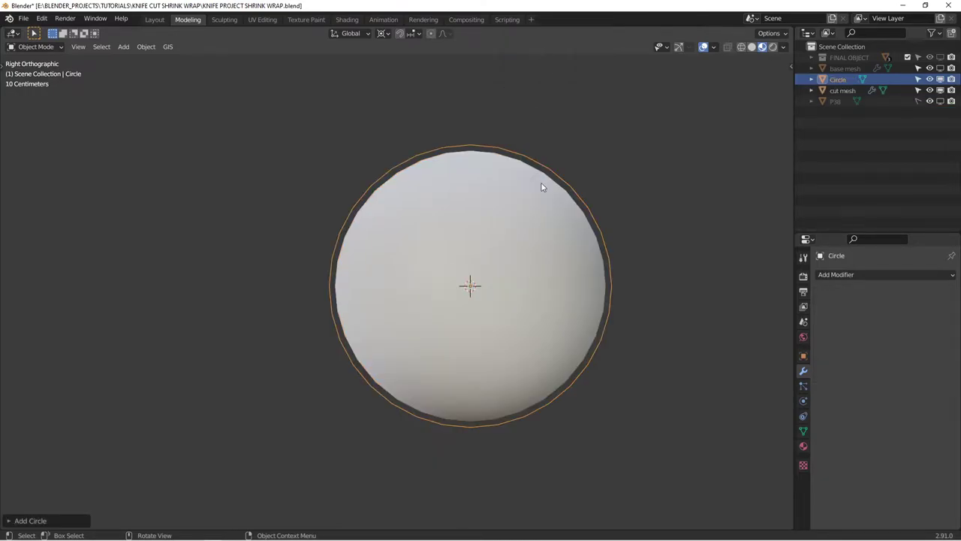
pyautogui.click(10, 520)
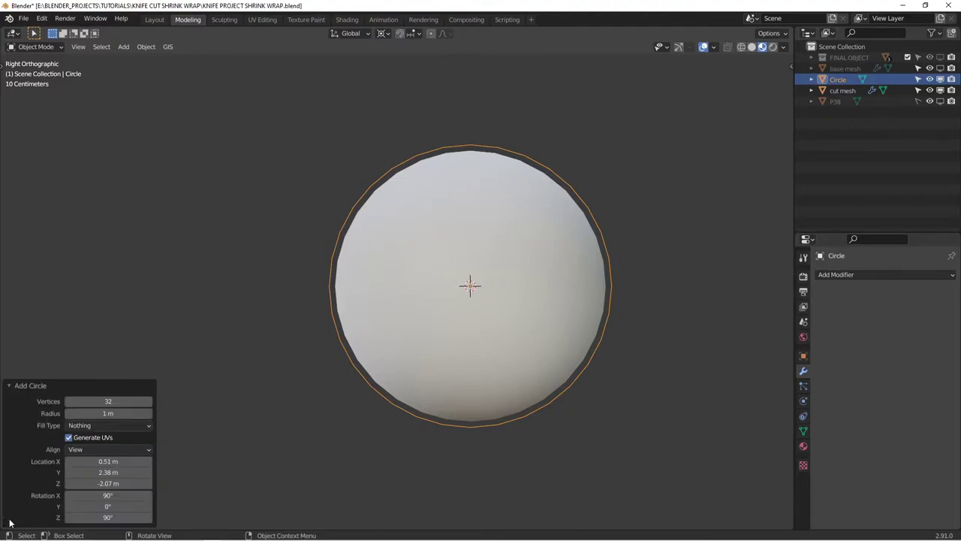
pyautogui.click(121, 401)
pyautogui.write('8')
pyautogui.press('Return')
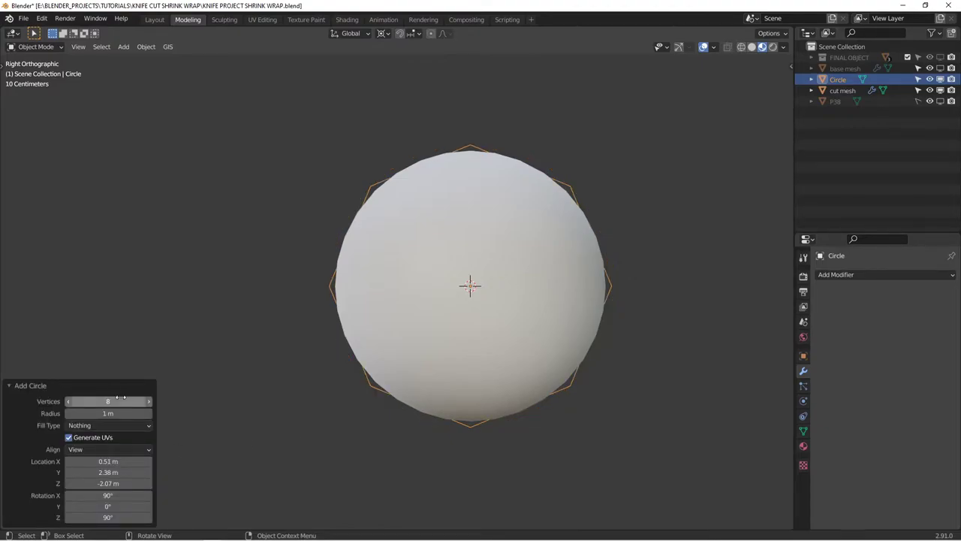
# Move the circle about 2.87 m along the X axis, clear of the sphere, and return to the right orthographic view
pyautogui.moveTo(539, 298)
pyautogui.mouseDown(button='middle')
pyautogui.moveTo(573, 300)
pyautogui.moveTo(550, 305)
pyautogui.mouseUp(button='middle')
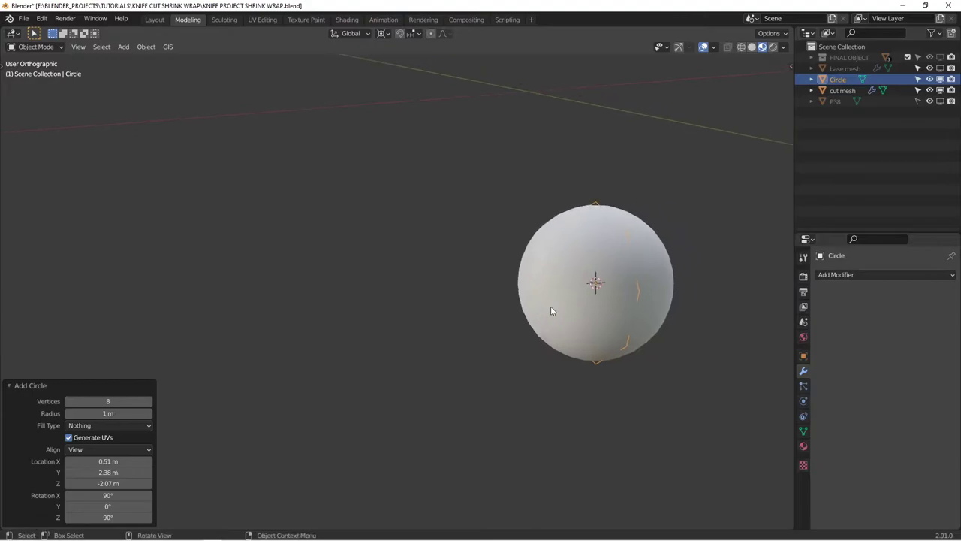
pyautogui.press('g')
pyautogui.press('x')
pyautogui.click(353, 335)
pyautogui.press('KP_1')
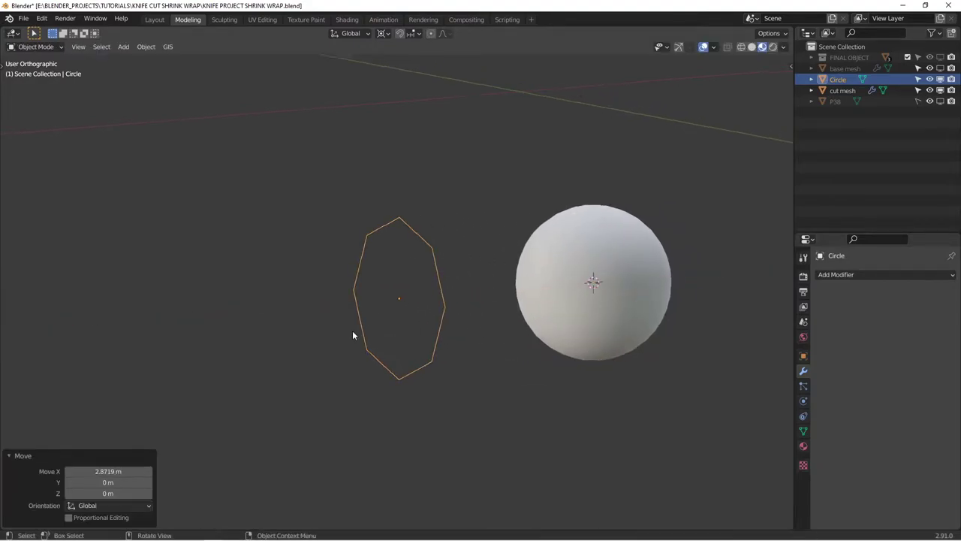
pyautogui.press('KP_3')
pyautogui.scroll(-3, 353, 331)
pyautogui.scroll(5, 353, 332)
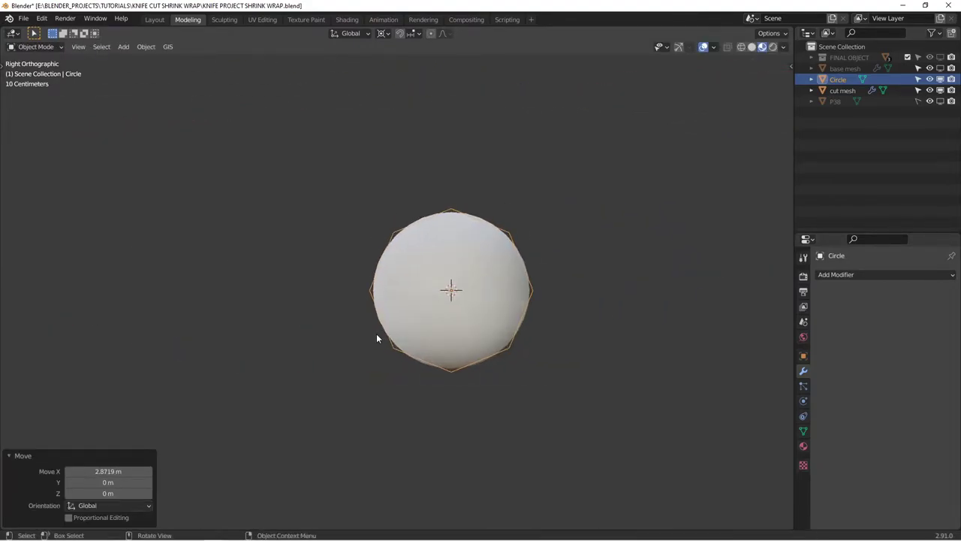
# Scale all vertices of the circle down to about 0.395 in edit mode
pyautogui.keyDown('shift'); pyautogui.moveTo(418, 311); pyautogui.dragTo(321, 345, button='middle'); pyautogui.keyUp('shift')
pyautogui.press('Tab')
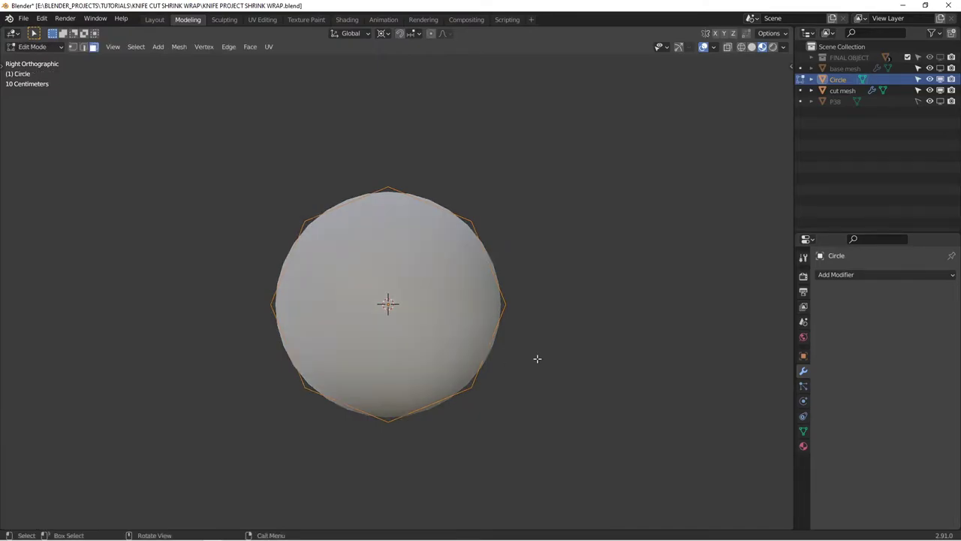
pyautogui.press('s')
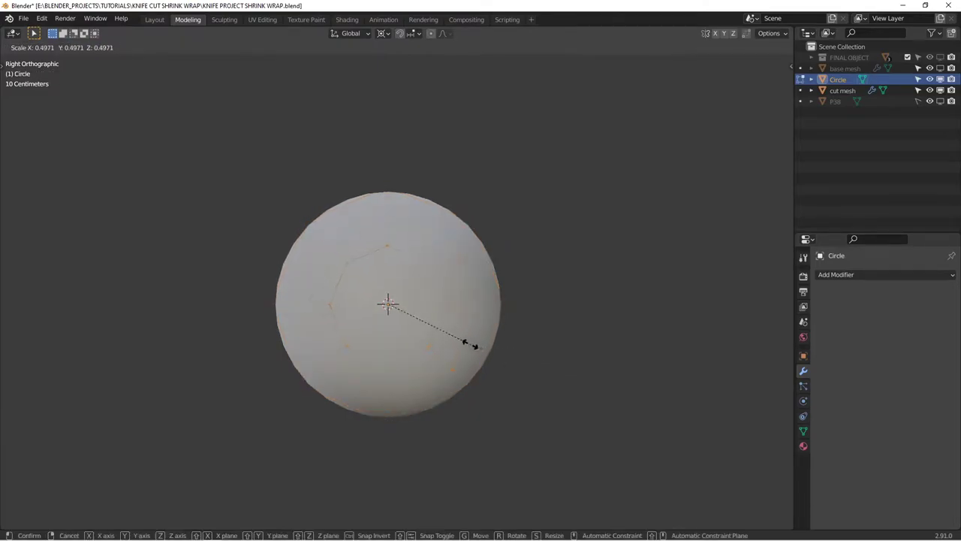
pyautogui.click(455, 338)
pyautogui.scroll(1, 455, 338)
pyautogui.scroll(1, 454, 338)
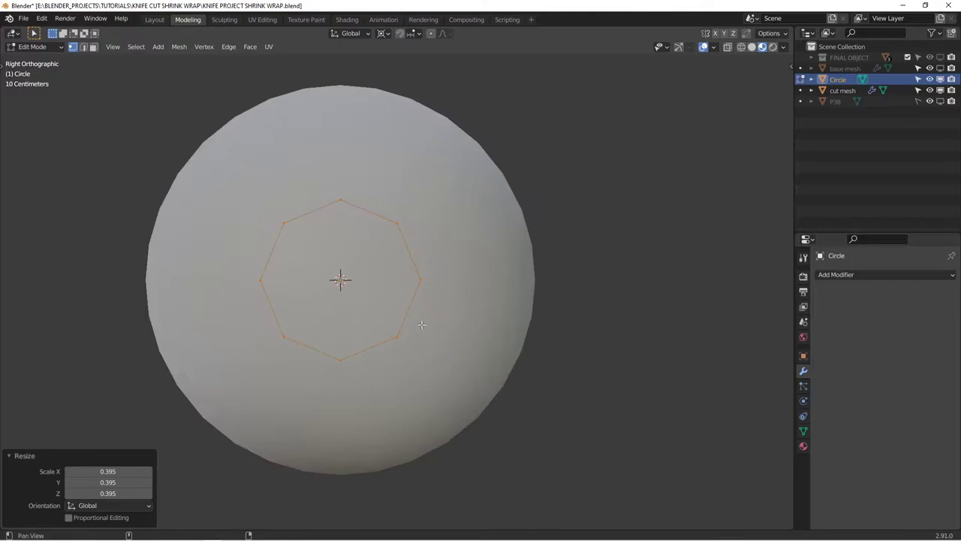
pyautogui.keyDown('shift'); pyautogui.moveTo(414, 326); pyautogui.dragTo(528, 356, button='middle'); pyautogui.keyUp('shift')
pyautogui.scroll(1, 528, 356)
# Extrude the circle's edges in place and scale them inward to about 0.884 with the pivot point set to Active Element
pyautogui.press('g')
pyautogui.press('Escape')
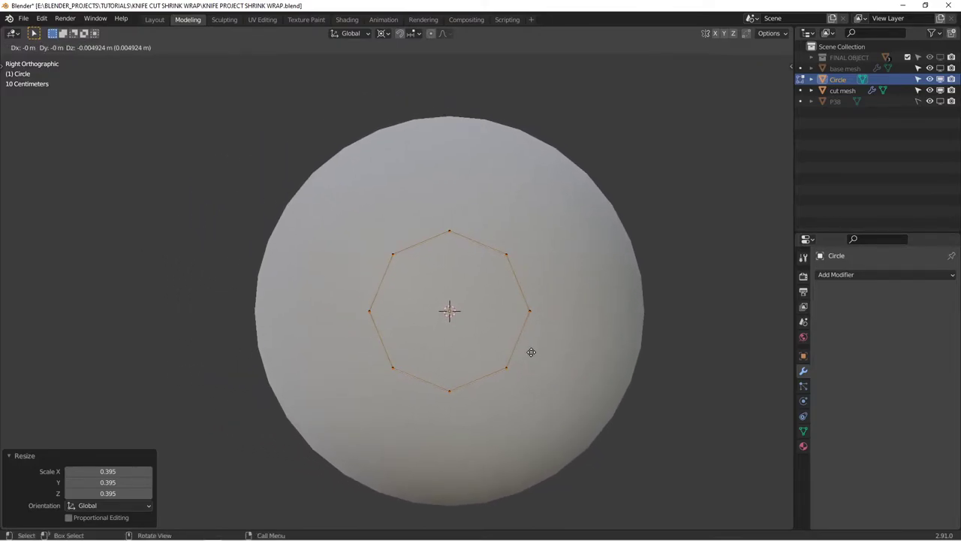
pyautogui.press('e')
pyautogui.press('Escape')
pyautogui.press('s')
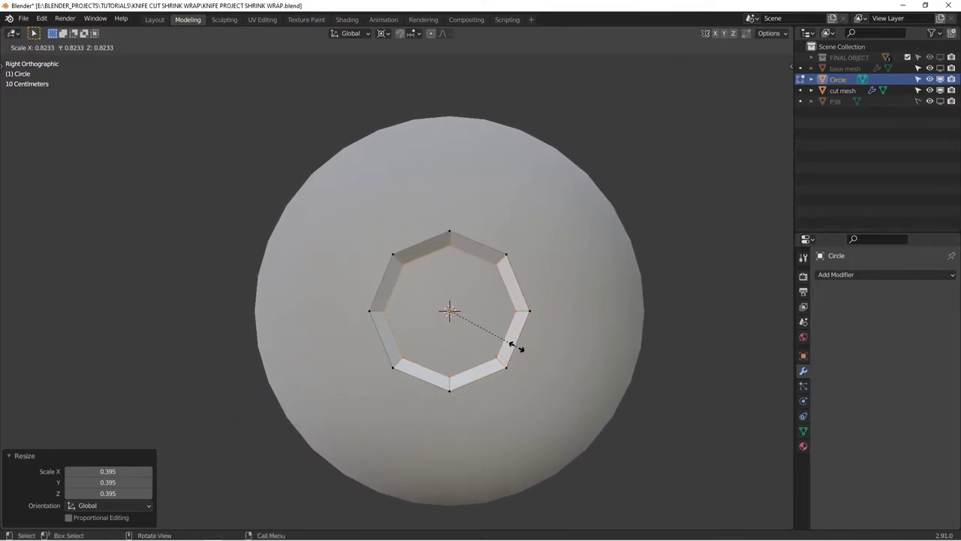
pyautogui.press('Escape')
pyautogui.click(383, 33)
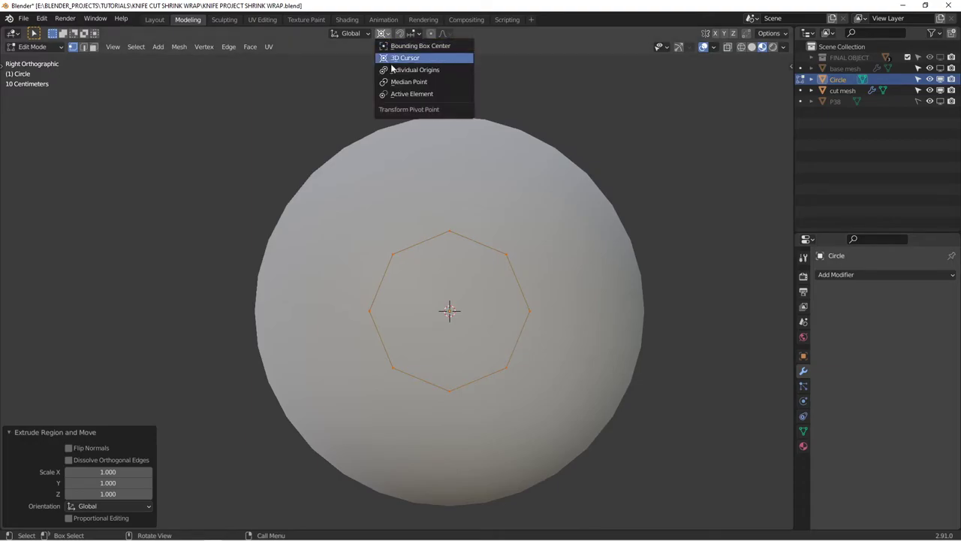
pyautogui.click(410, 94)
pyautogui.press('s')
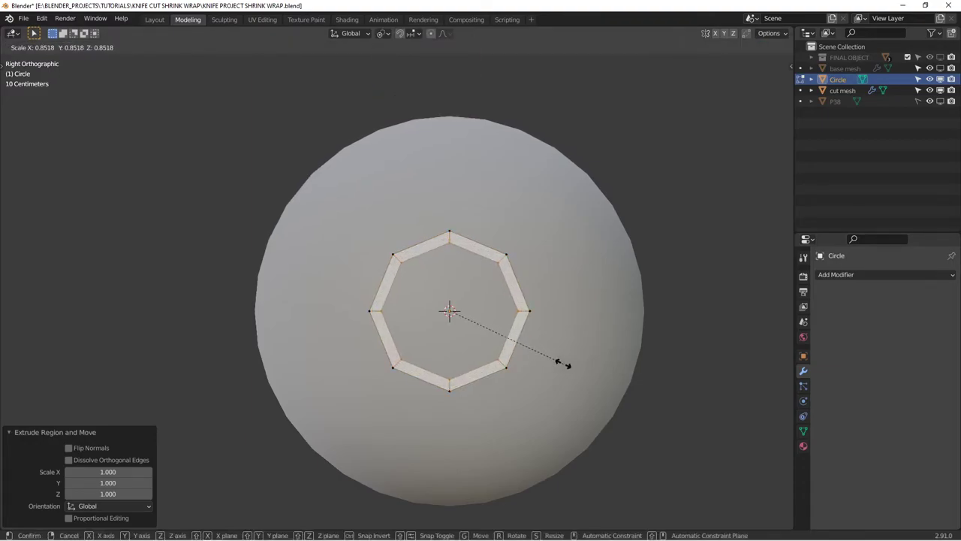
pyautogui.click(569, 365)
pyautogui.scroll(3, 536, 278)
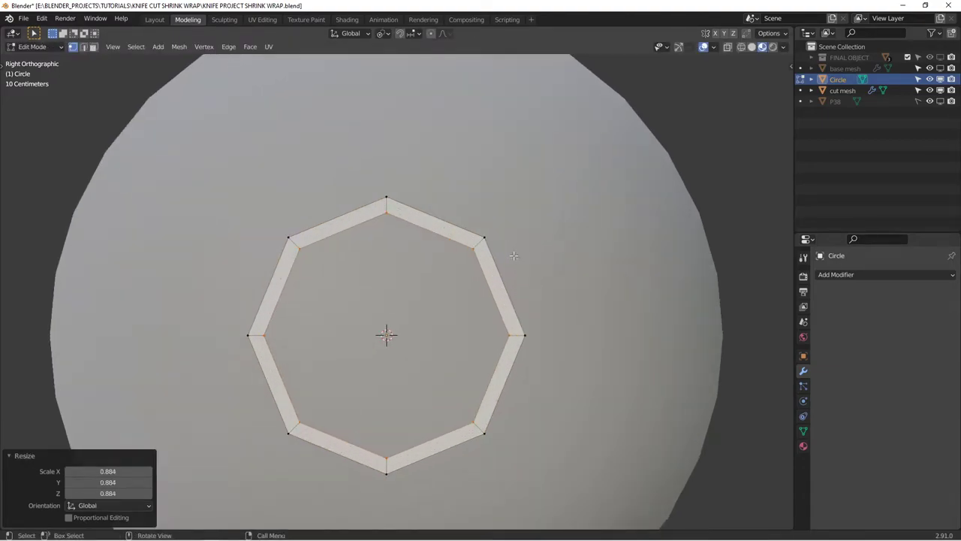
# Add one centred loop cut around the octagonal ring, midway between its outer and inner edges
pyautogui.hotkey('ctrl', 'r')
pyautogui.click(473, 245)
pyautogui.rightClick(473, 245)
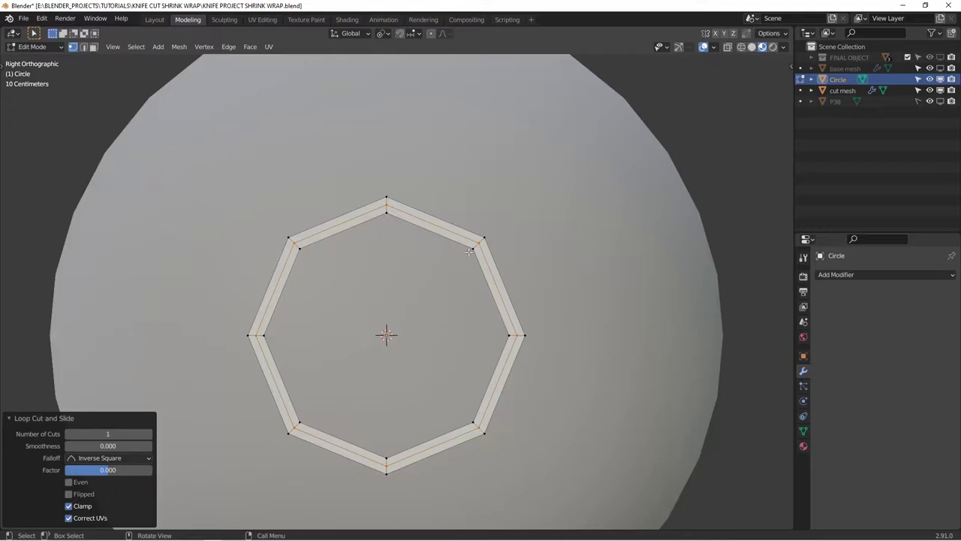
pyautogui.scroll(-3, 389, 286)
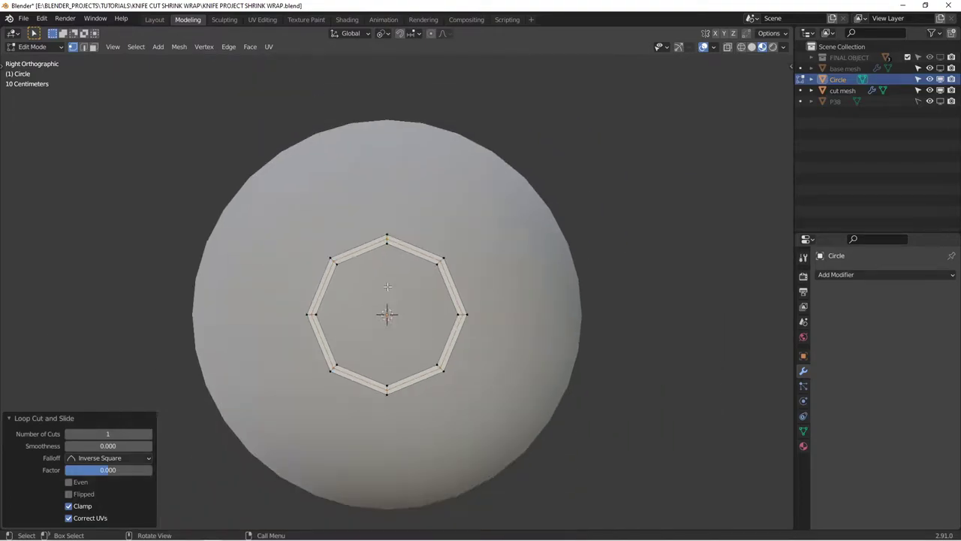
pyautogui.keyDown('shift'); pyautogui.moveTo(389, 286); pyautogui.dragTo(428, 248, button='middle'); pyautogui.keyUp('shift')
pyautogui.scroll(1, 436, 238)
# Delete only the faces of the whole ring, keeping its edges, and return to Object Mode in the right orthographic view
pyautogui.press('a')
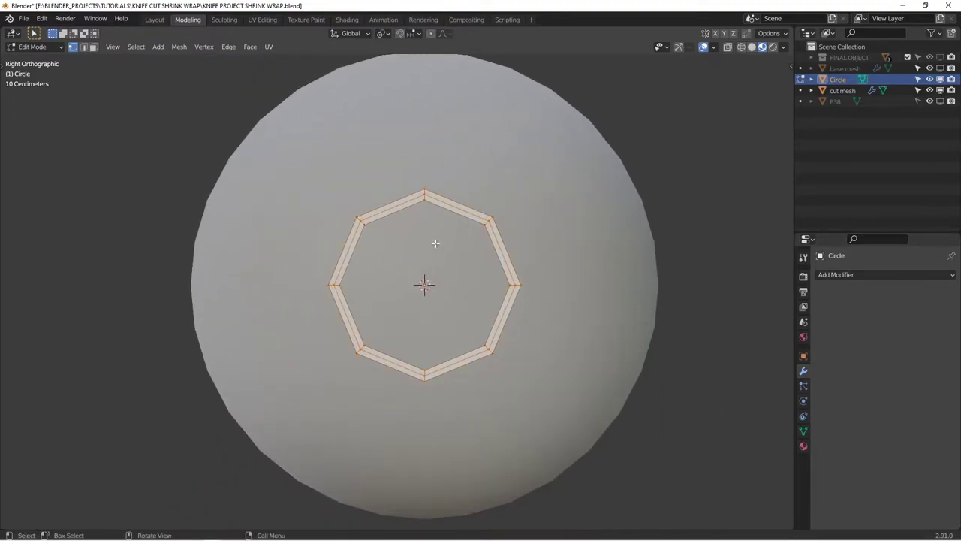
pyautogui.press('x')
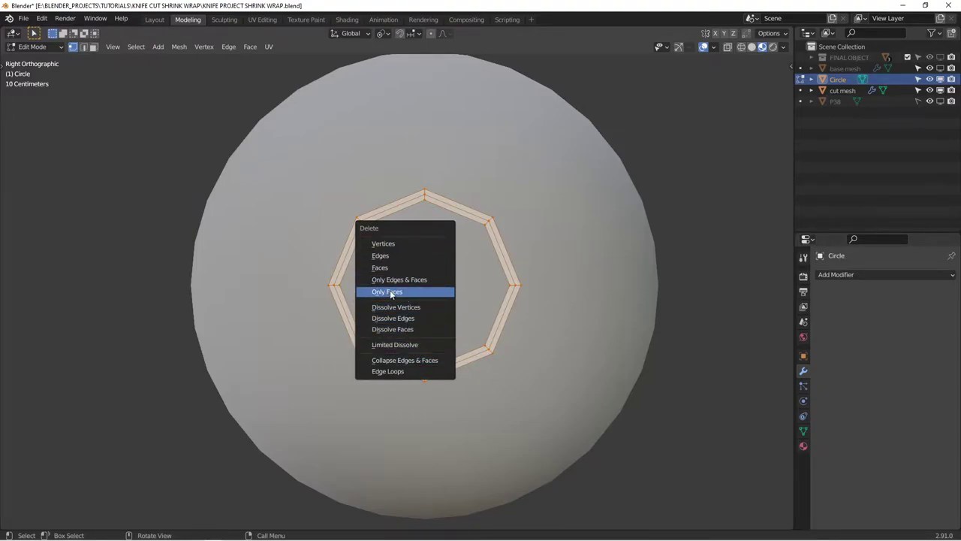
pyautogui.click(391, 291)
pyautogui.moveTo(392, 289); pyautogui.dragTo(483, 287, button='middle')
pyautogui.press('KP_3')
pyautogui.scroll(-1, 483, 286)
pyautogui.press('Tab')
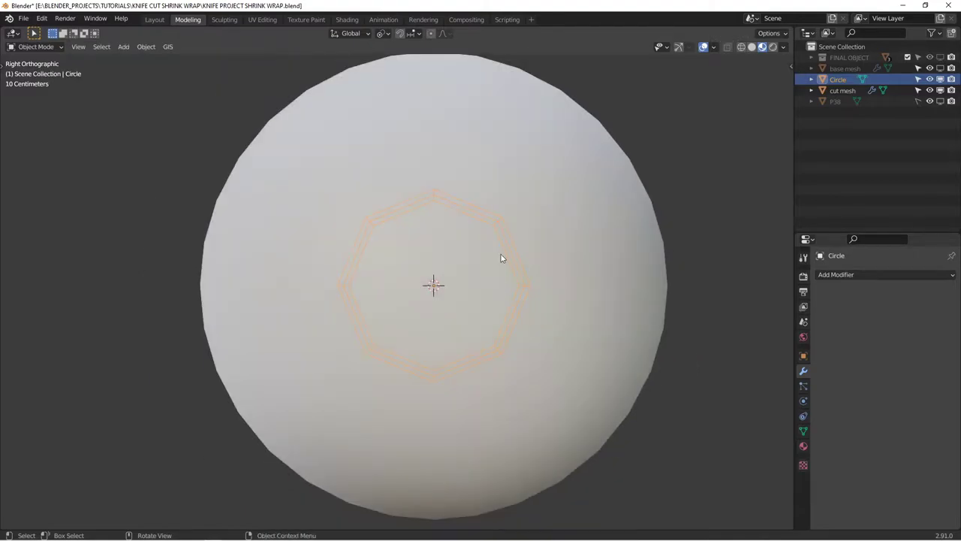
# Turn off the cut mesh's subdivision in the viewport and cut the circle's outline into the mesh with Knife Project
pyautogui.click(556, 264)
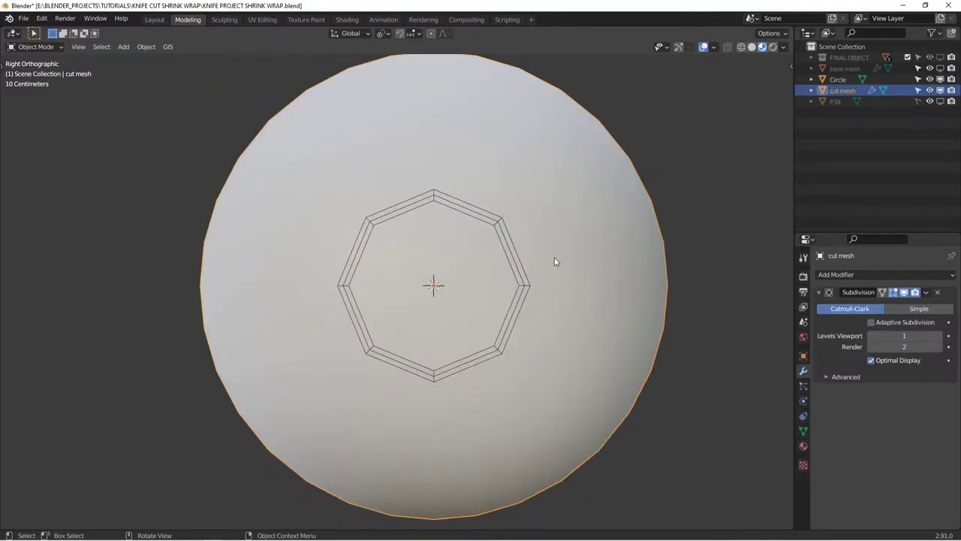
pyautogui.click(904, 292)
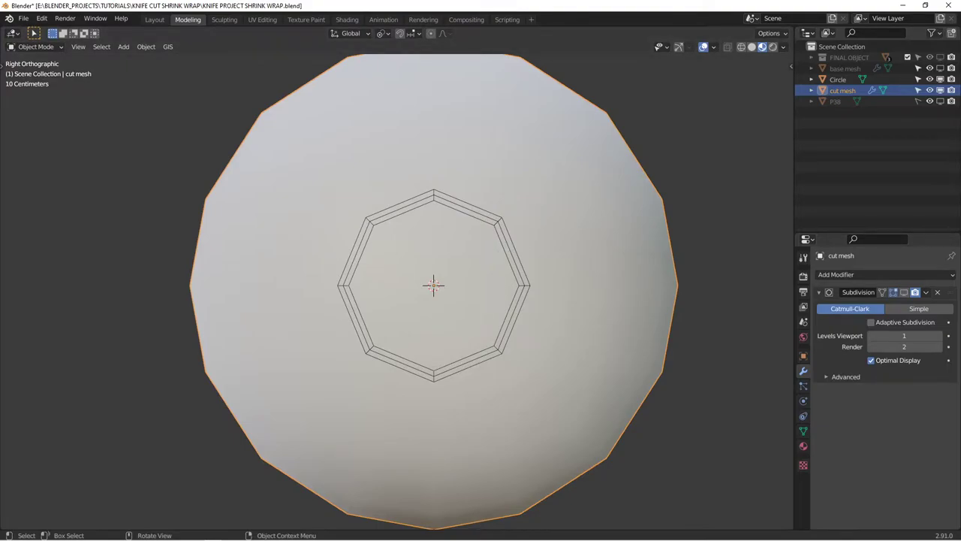
pyautogui.click(515, 332)
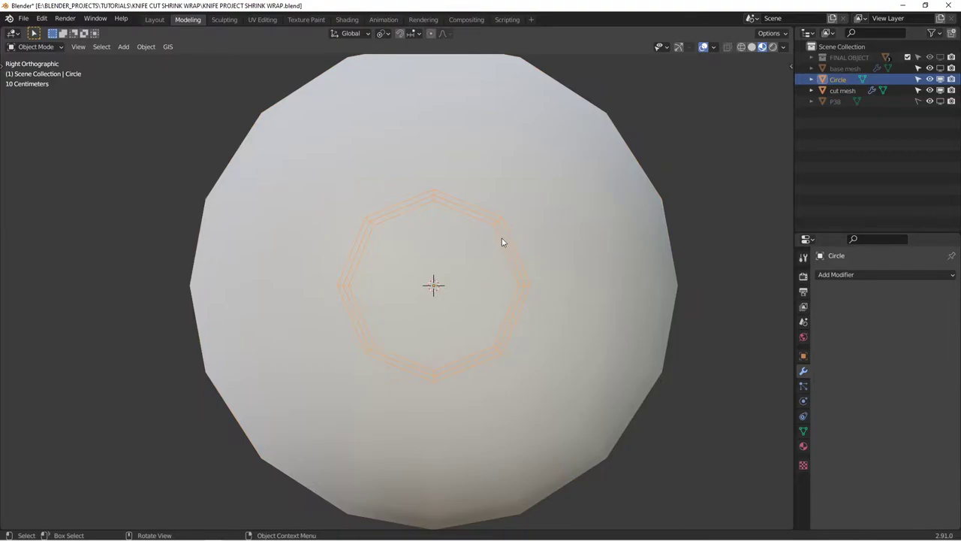
pyautogui.keyDown('shift'); pyautogui.click(545, 266); pyautogui.keyUp('shift')
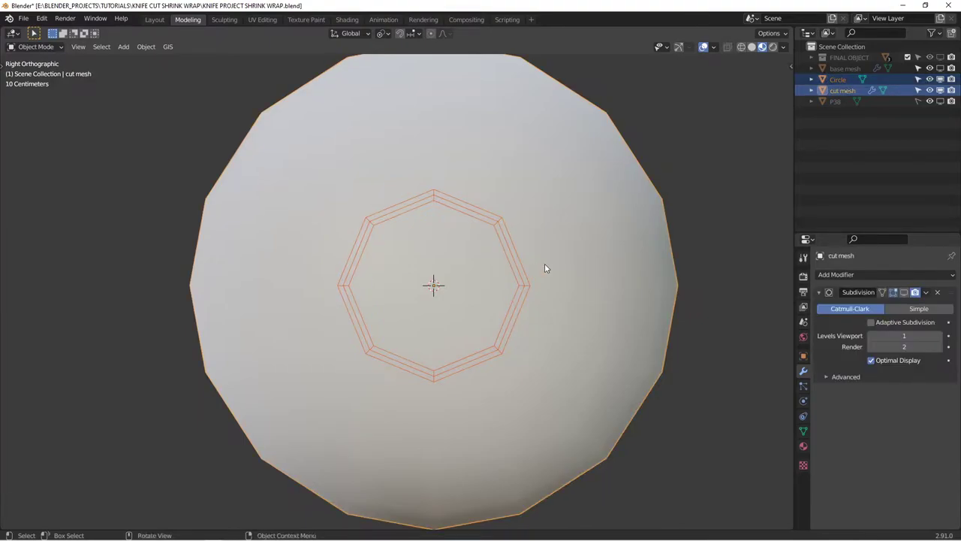
pyautogui.press('Tab')
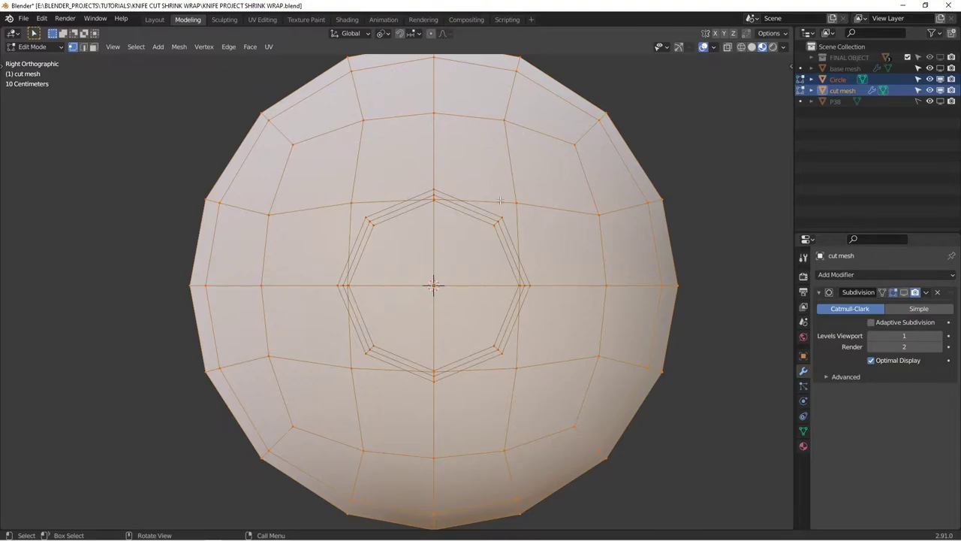
pyautogui.press('F3')
pyautogui.write('knife')
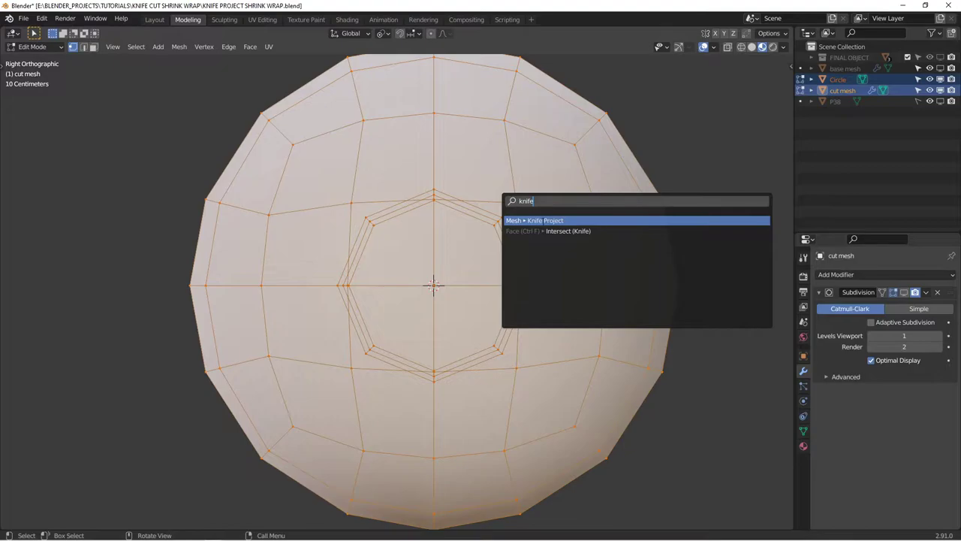
pyautogui.press('Return')
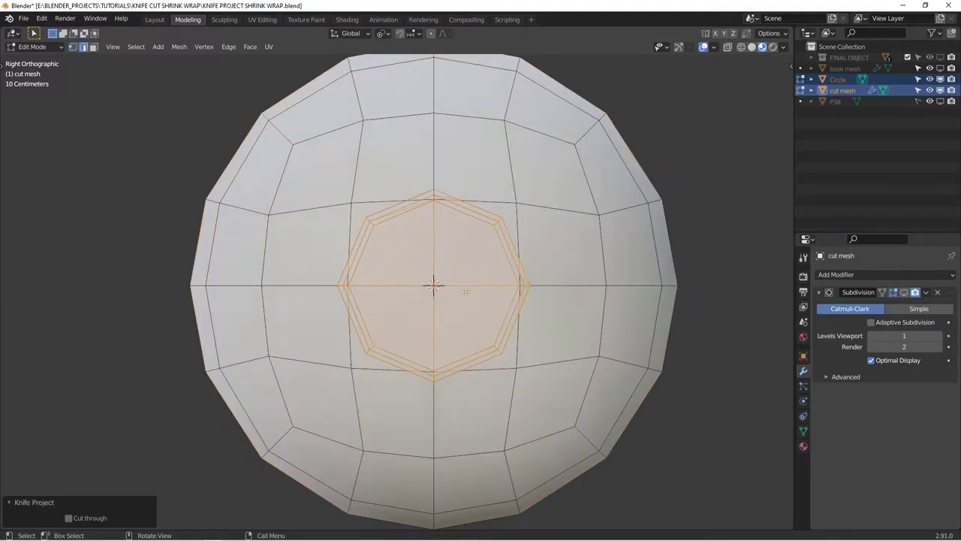
# Try the knife projection with Cut through enabled, inspect both sides of the sphere, and turn the option off again
pyautogui.click(68, 517)
pyautogui.moveTo(412, 305); pyautogui.dragTo(538, 292, button='middle')
pyautogui.scroll(-5, 539, 292)
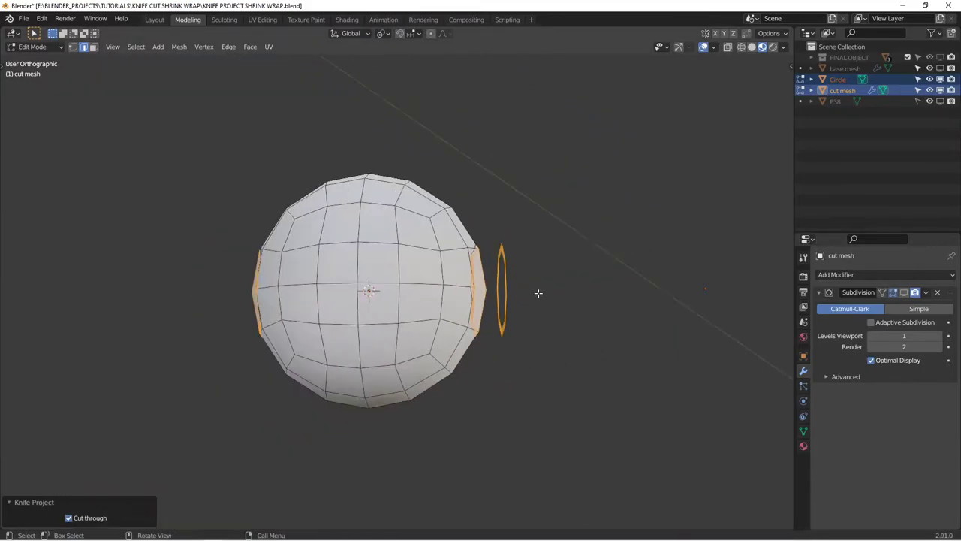
pyautogui.keyDown('shift'); pyautogui.moveTo(408, 284); pyautogui.dragTo(451, 322, button='middle'); pyautogui.keyUp('shift')
pyautogui.press('KP_3')
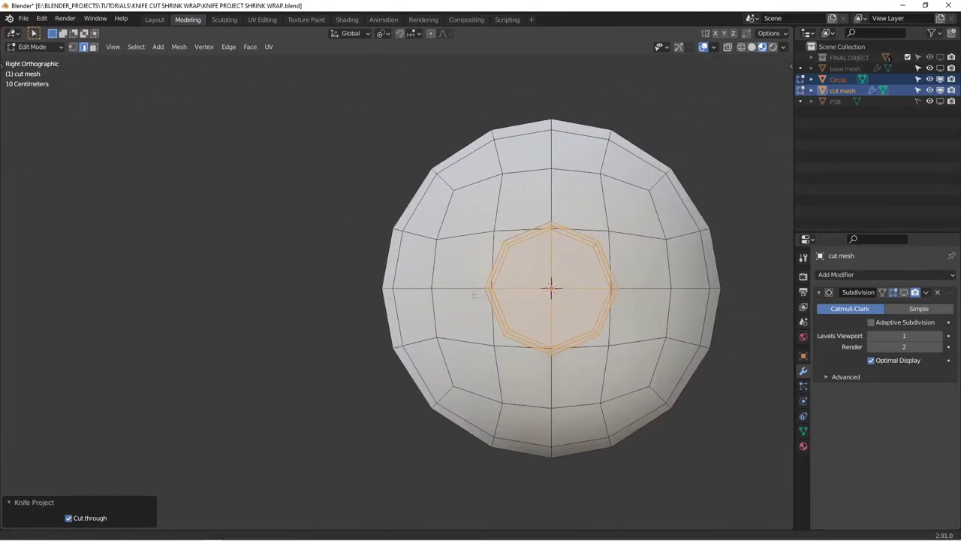
pyautogui.keyDown('shift'); pyautogui.moveTo(473, 295); pyautogui.dragTo(321, 292, button='middle'); pyautogui.keyUp('shift')
pyautogui.scroll(2, 345, 288)
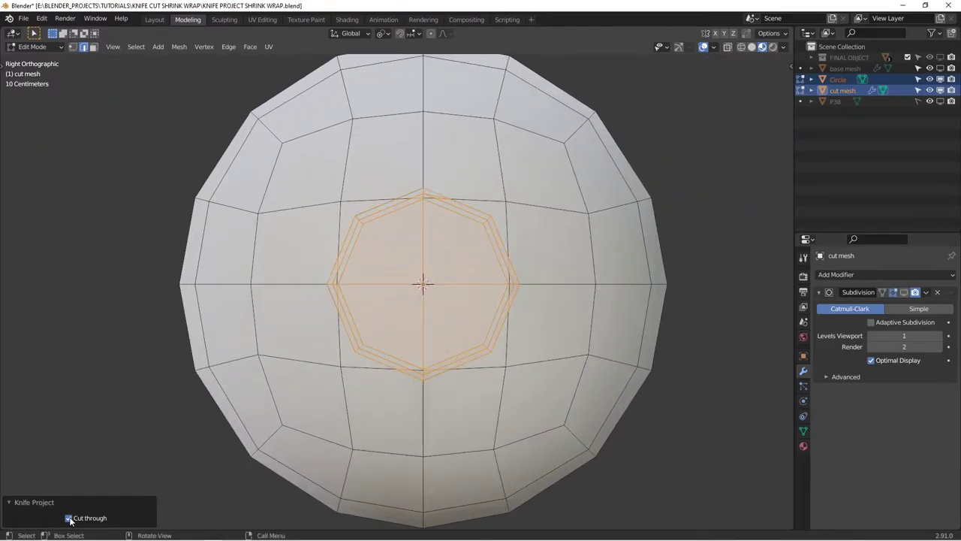
pyautogui.scroll(-4, 325, 339)
pyautogui.moveTo(322, 336); pyautogui.dragTo(473, 330, button='middle')
pyautogui.scroll(4, 374, 341)
pyautogui.scroll(-3, 345, 318)
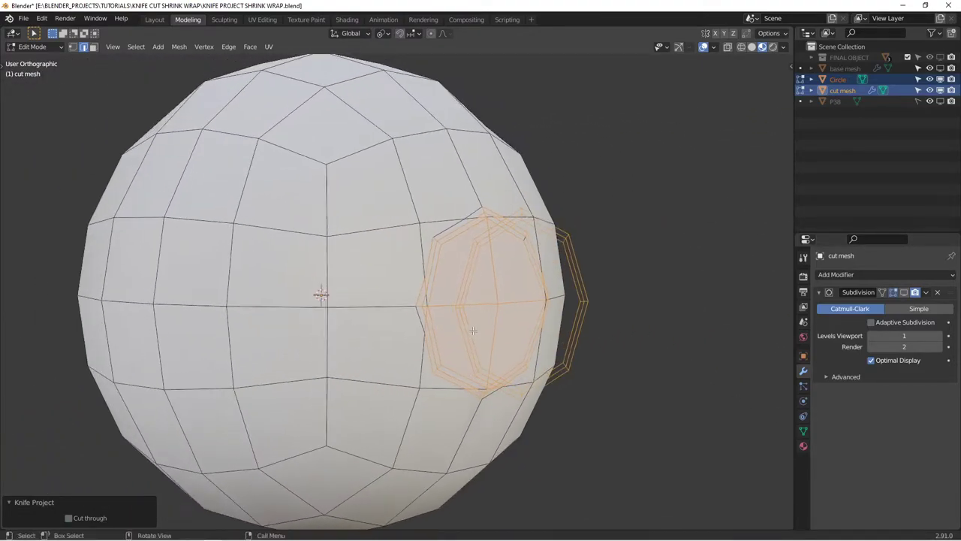
# Hide the cutter circle, reopen the cut mesh in edit mode, and deselect all of its geometry
pyautogui.press('Tab')
pyautogui.click(581, 289)
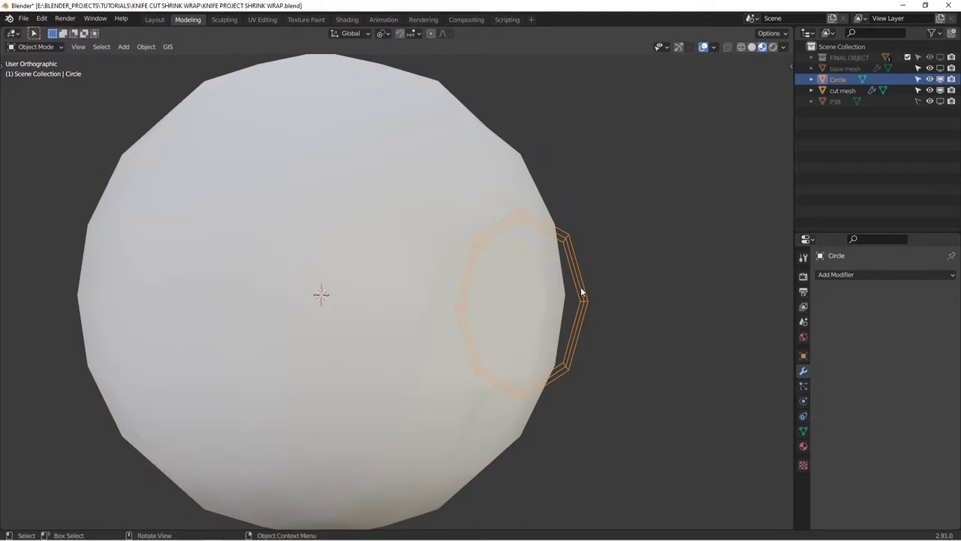
pyautogui.press('h')
pyautogui.click(542, 289)
pyautogui.press('Tab')
pyautogui.moveTo(577, 300); pyautogui.dragTo(674, 205, button='middle')
pyautogui.hotkey('alt', 'a')
pyautogui.scroll(3, 540, 305)
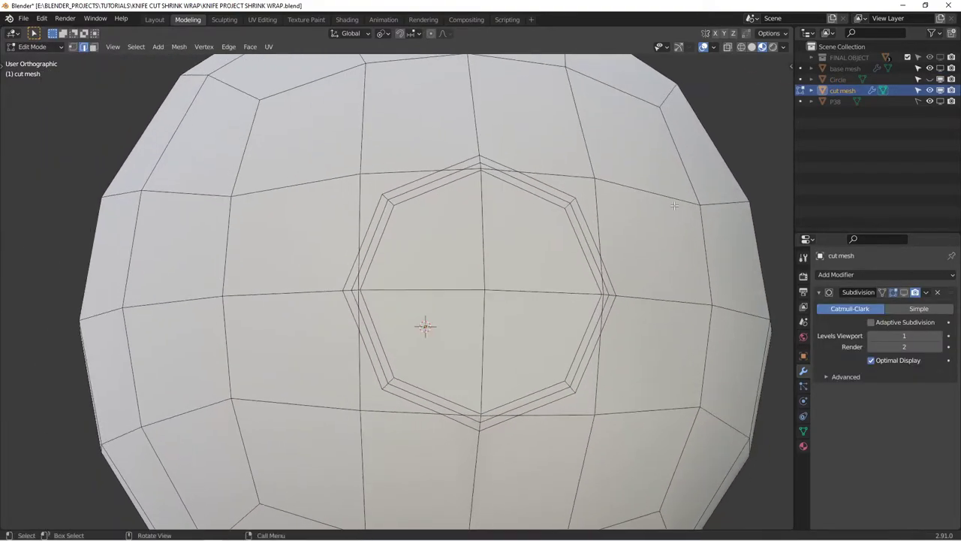
# Merge the stray vertices beside the octagonal cut's top corner into its outer and middle corner vertices using At Last
pyautogui.scroll(-3, 659, 232)
pyautogui.moveTo(559, 214); pyautogui.dragTo(489, 311, button='middle')
pyautogui.scroll(1, 544, 262)
pyautogui.scroll(3, 457, 337)
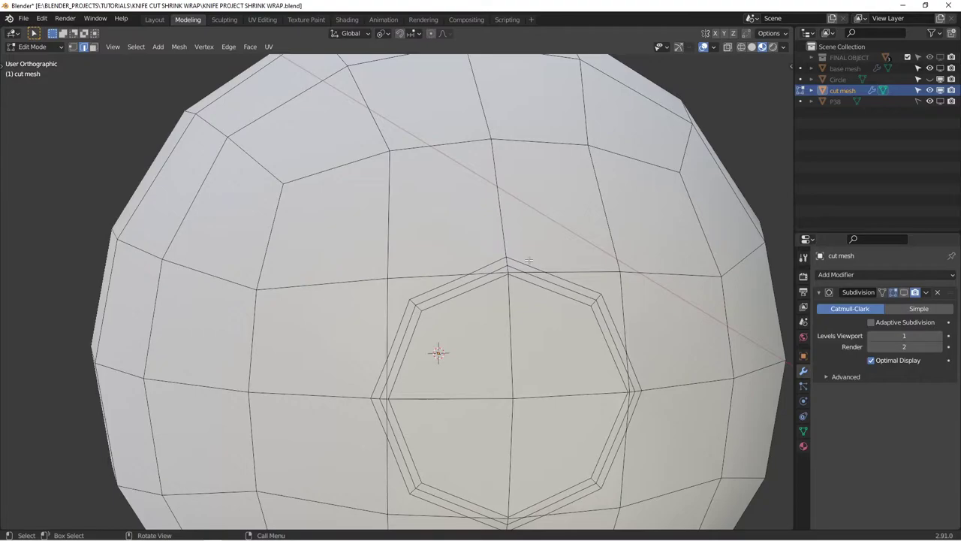
pyautogui.press('1')
pyautogui.scroll(-1, 529, 260)
pyautogui.scroll(6, 537, 267)
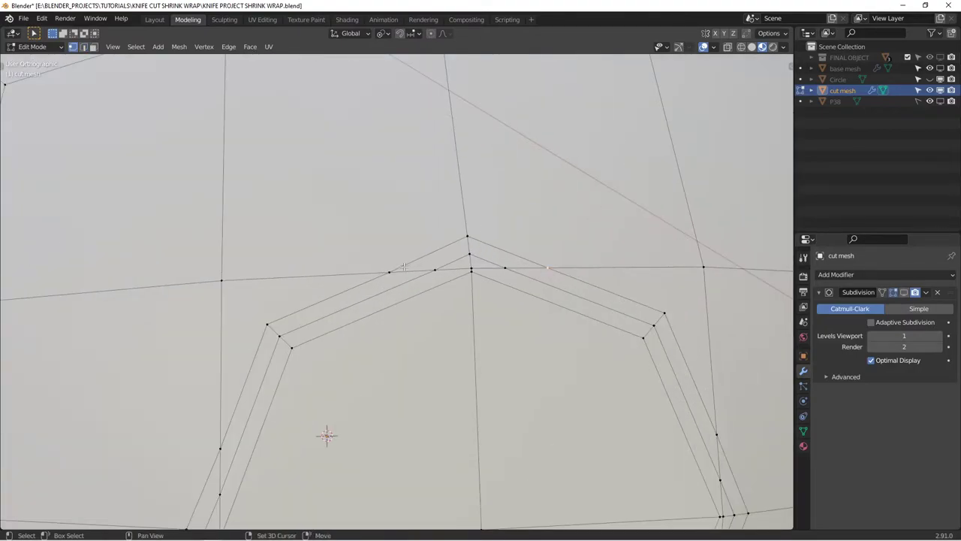
pyautogui.press('m')
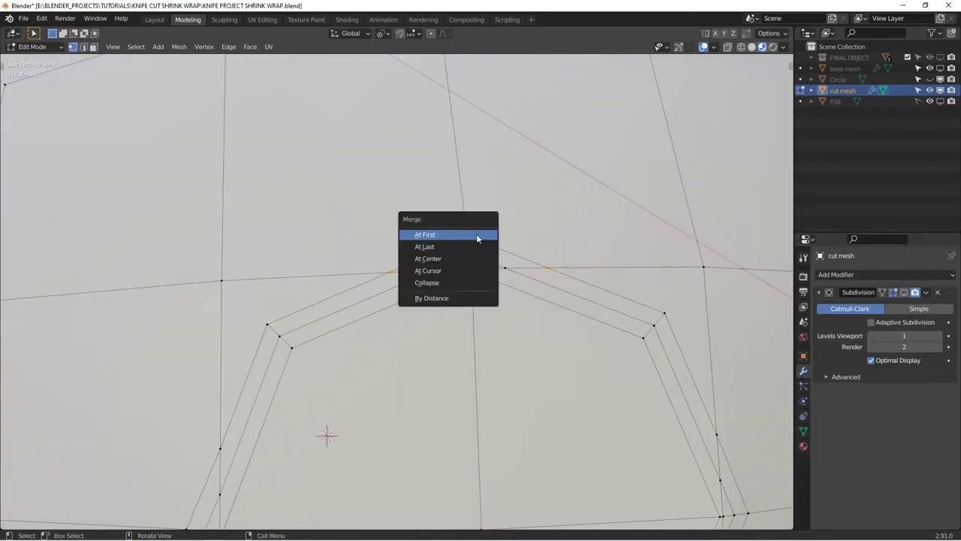
pyautogui.click(452, 247)
pyautogui.moveTo(535, 270); pyautogui.dragTo(508, 279, button='middle')
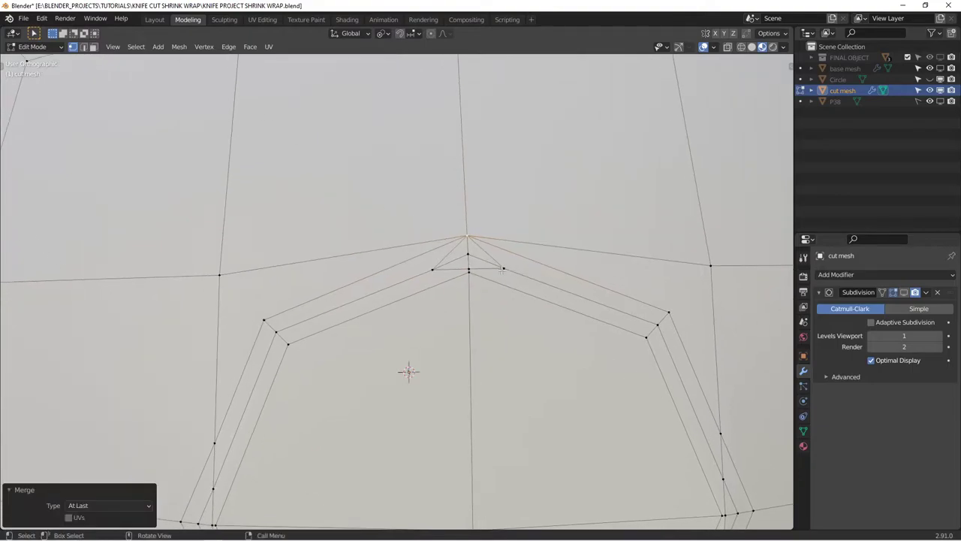
pyautogui.click(503, 268)
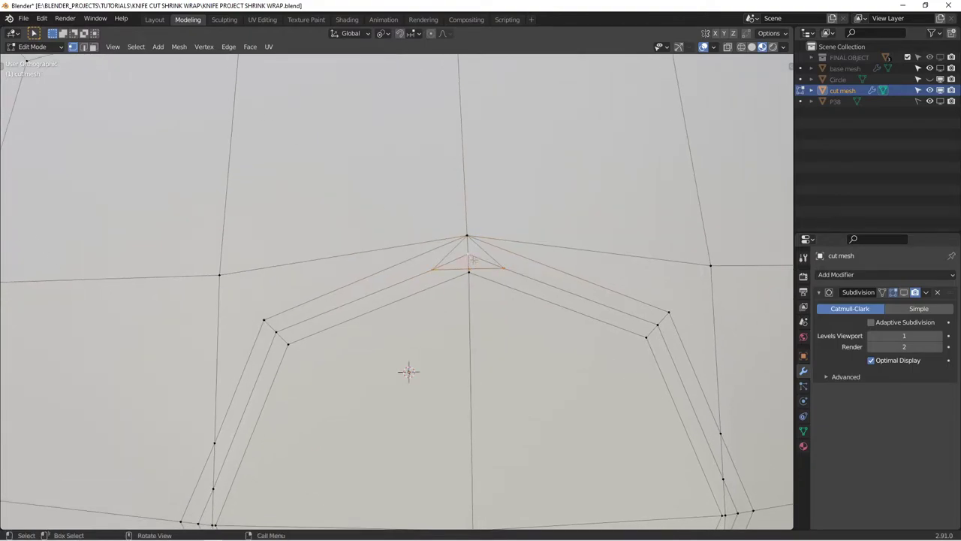
# Merge the stray vertices around the octagonal cut's left corner into its outer and middle corner vertices using At Last
pyautogui.scroll(-4, 480, 263)
pyautogui.scroll(6, 491, 264)
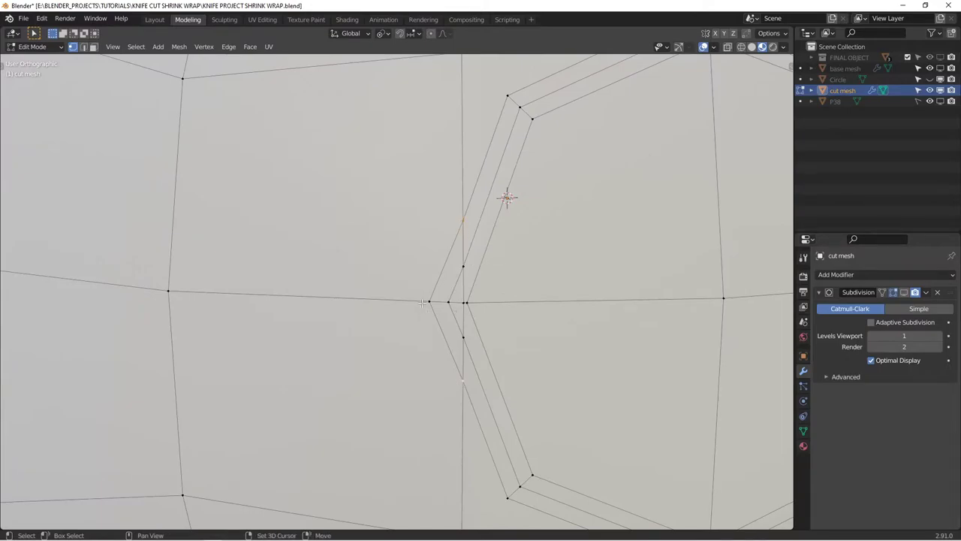
pyautogui.press('m')
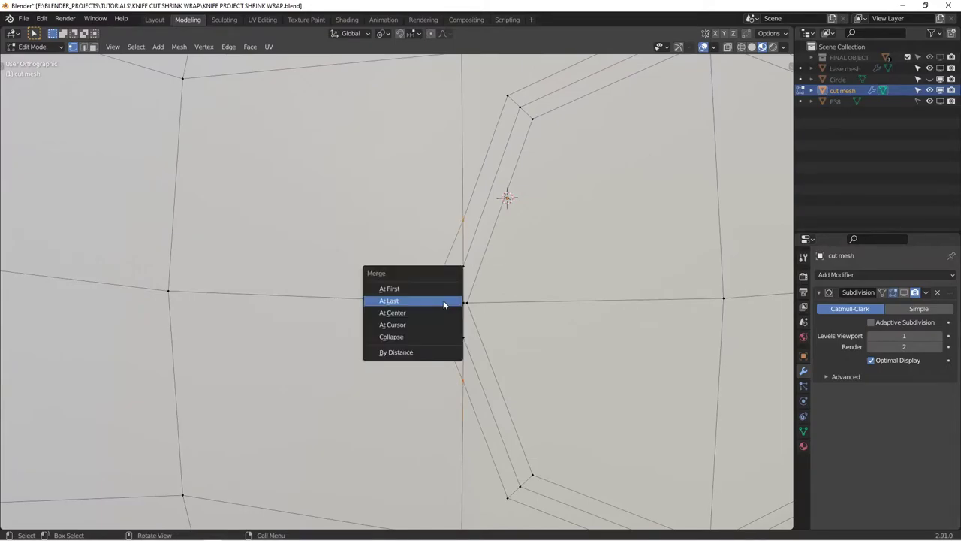
pyautogui.click(443, 299)
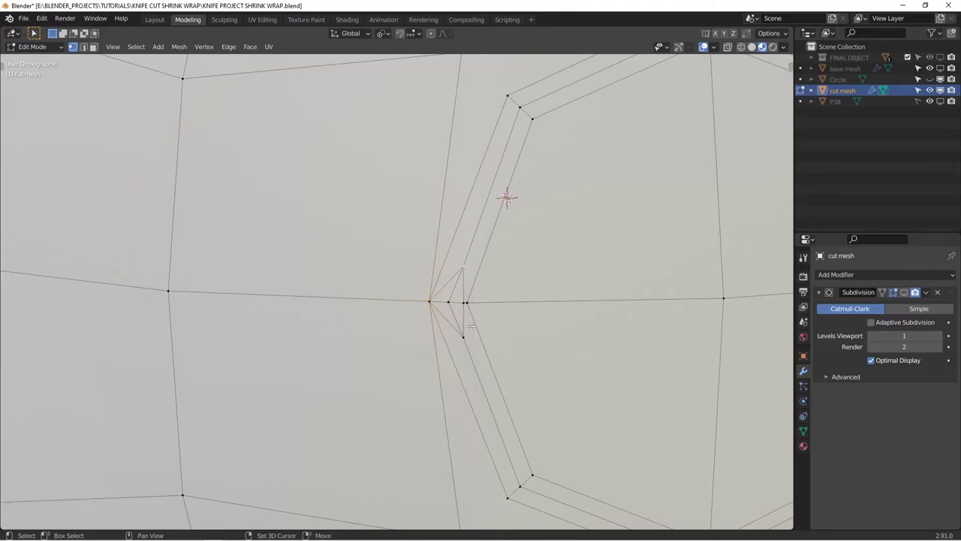
pyautogui.hotkey('shift', 'r')
pyautogui.scroll(-2, 475, 300)
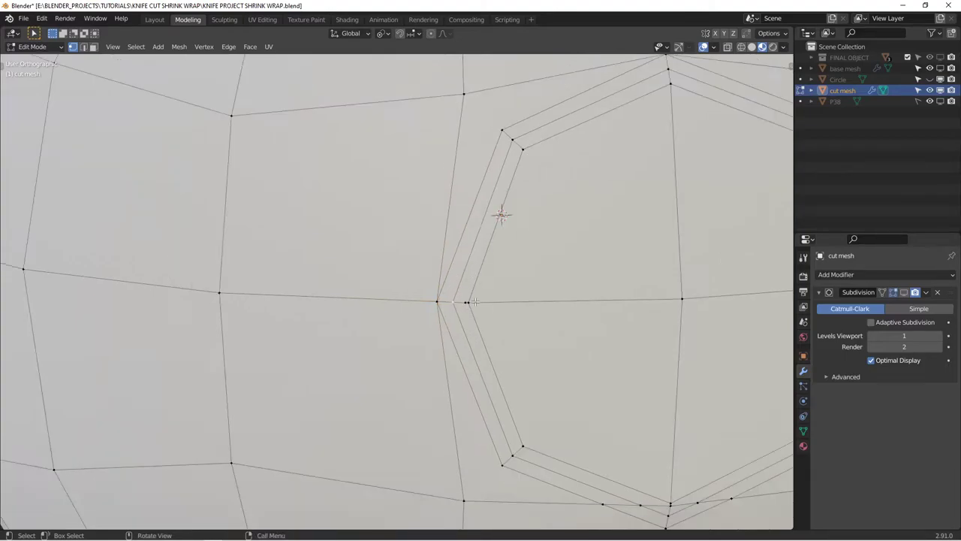
# Merge the stray vertices around the octagonal cut's bottom corner into its middle and outer corner vertices, repeating the At Last merge
pyautogui.scroll(7, 471, 297)
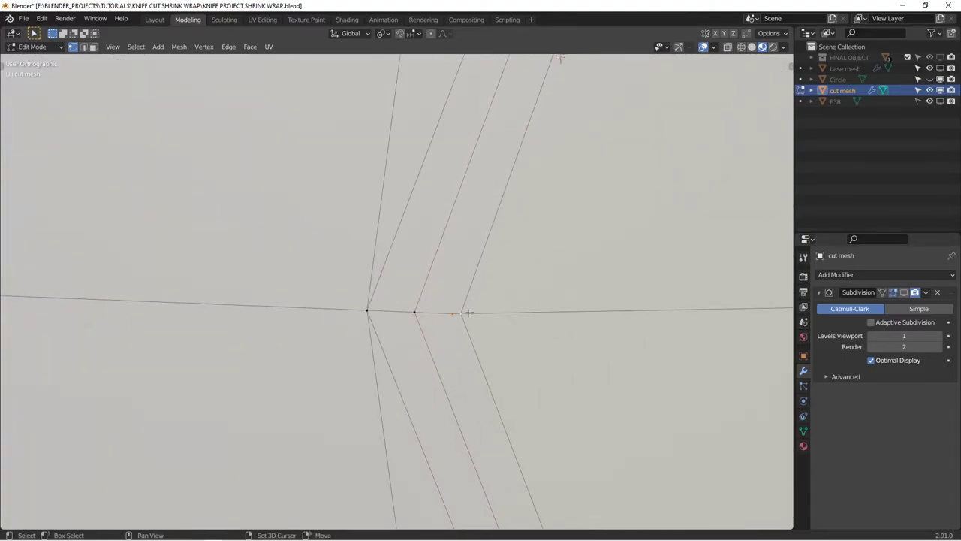
pyautogui.scroll(-5, 465, 313)
pyautogui.keyDown('shift'); pyautogui.moveTo(539, 331); pyautogui.dragTo(491, 202, button='middle'); pyautogui.keyUp('shift')
pyautogui.keyDown('shift'); pyautogui.moveTo(613, 440); pyautogui.dragTo(515, 285, button='middle'); pyautogui.keyUp('shift')
pyautogui.scroll(2, 514, 286)
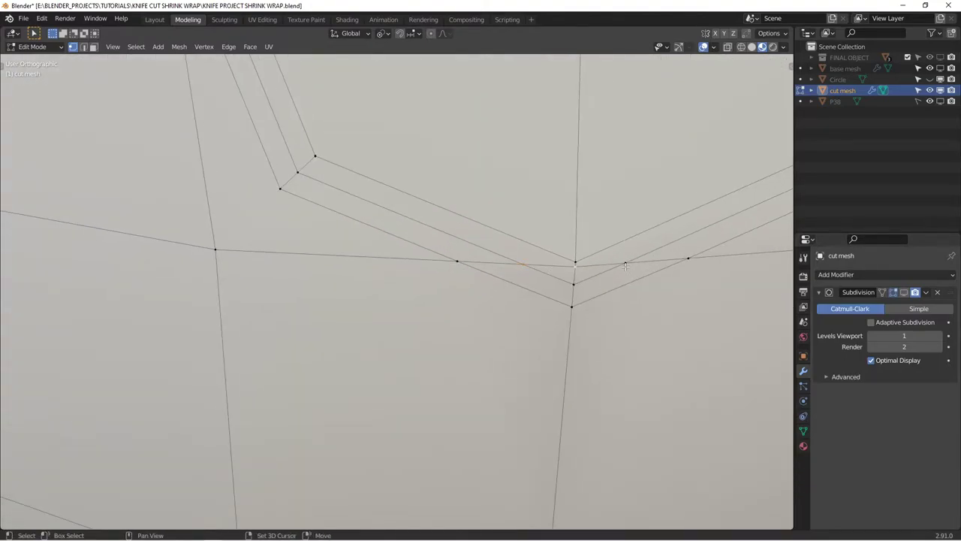
pyautogui.keyDown('shift'); pyautogui.click(574, 286); pyautogui.keyUp('shift')
pyautogui.hotkey('shift', 'r')
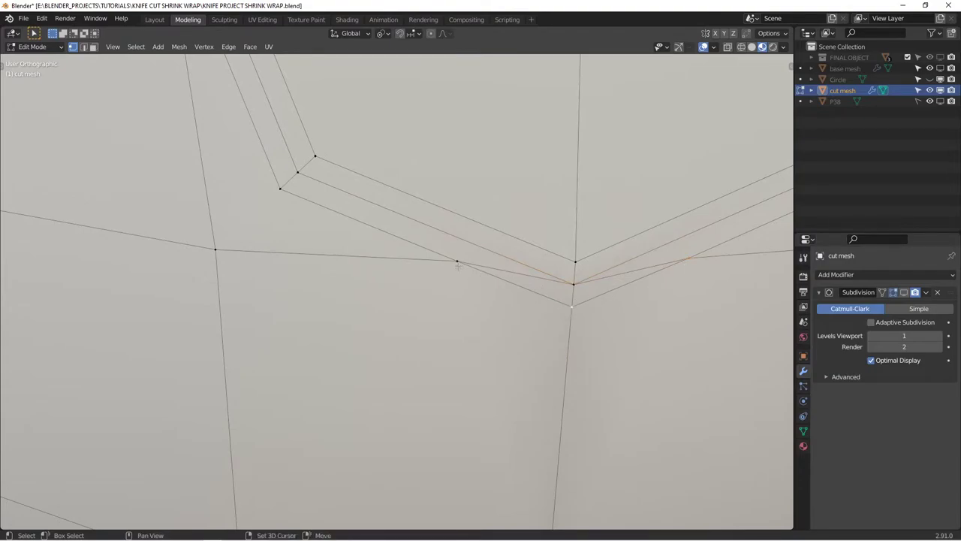
pyautogui.hotkey('shift', 'r')
pyautogui.scroll(-4, 583, 309)
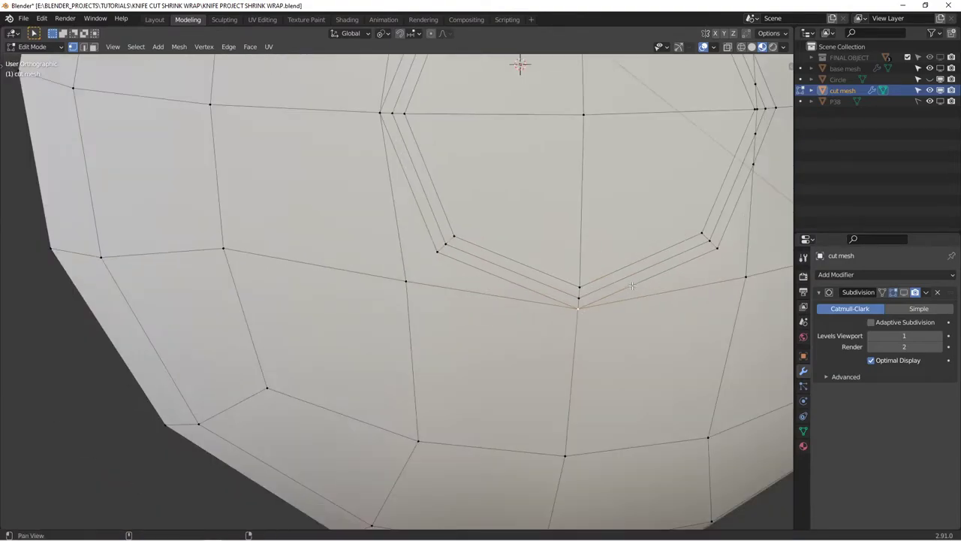
# Merge the stray vertices around the octagonal cut's right corner into its outer and middle corner vertices using At Last
pyautogui.keyDown('shift'); pyautogui.moveTo(584, 309); pyautogui.dragTo(330, 387, button='middle'); pyautogui.keyUp('shift')
pyautogui.moveTo(514, 262); pyautogui.dragTo(472, 386, button='middle')
pyautogui.scroll(2, 472, 385)
pyautogui.scroll(1, 472, 386)
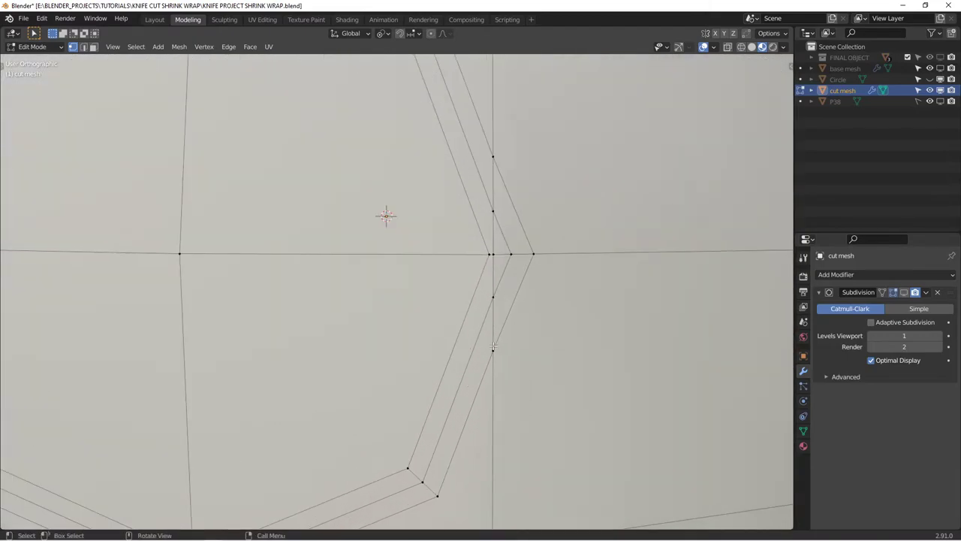
pyautogui.click(494, 349)
pyautogui.keyDown('shift'); pyautogui.click(534, 257); pyautogui.keyUp('shift')
pyautogui.press('m')
pyautogui.press('l')
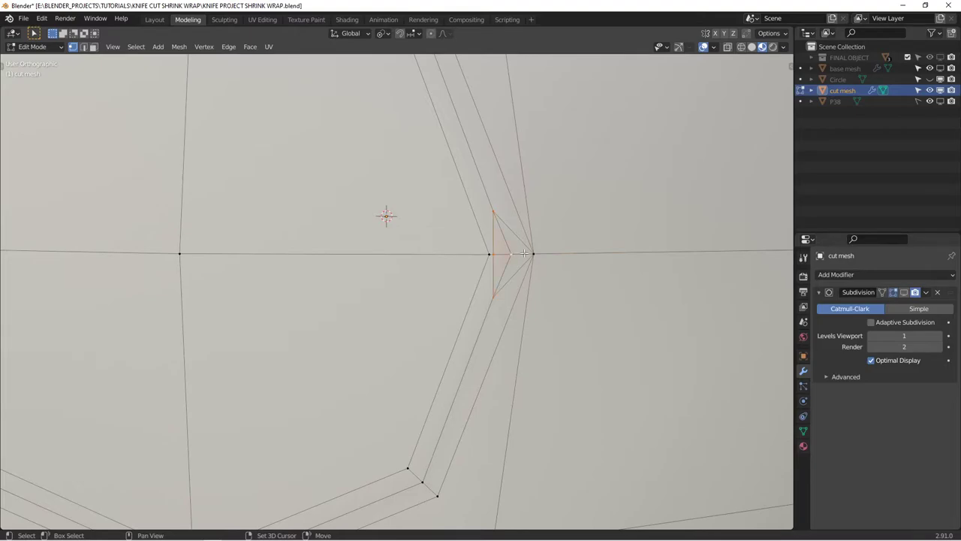
pyautogui.hotkey('shift', 'r')
# Merge the four sphere vertices diagonally outside the octagonal cut into its nearest outer corner vertices using At Last
pyautogui.scroll(-5, 522, 280)
pyautogui.keyDown('shift'); pyautogui.moveTo(421, 330); pyautogui.dragTo(429, 306, button='middle'); pyautogui.keyUp('shift')
pyautogui.scroll(2, 425, 300)
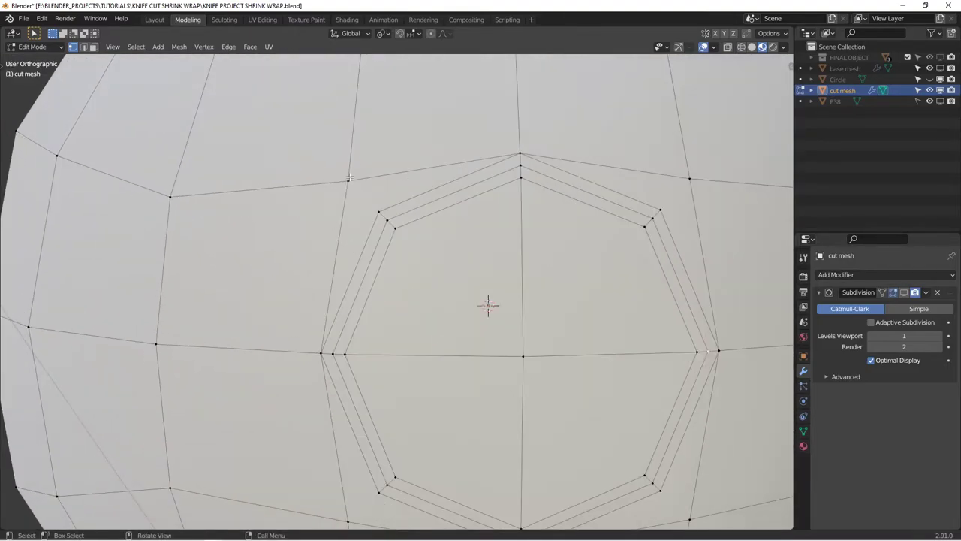
pyautogui.keyDown('shift'); pyautogui.click(398, 206); pyautogui.keyUp('shift')
pyautogui.press('m')
pyautogui.press('l')
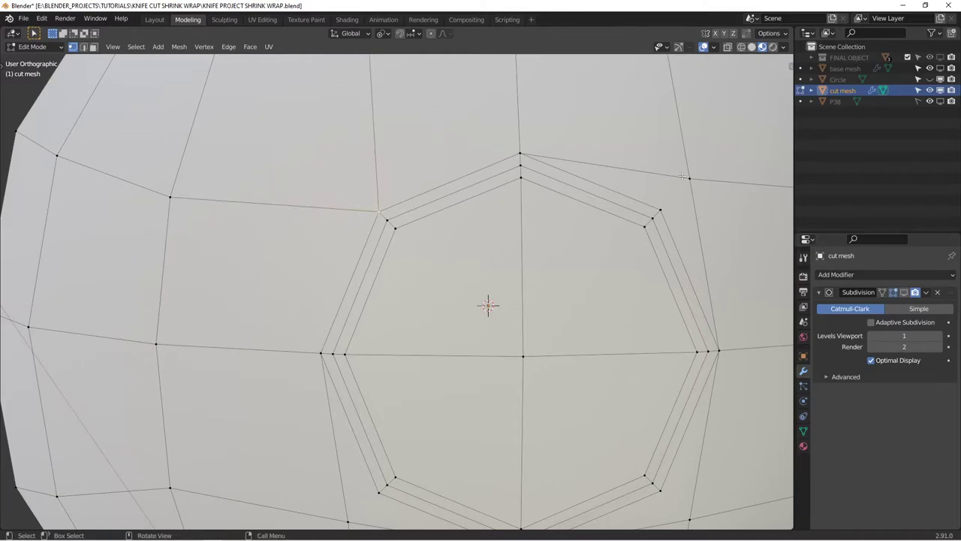
pyautogui.moveTo(682, 176); pyautogui.dragTo(629, 209, button='middle')
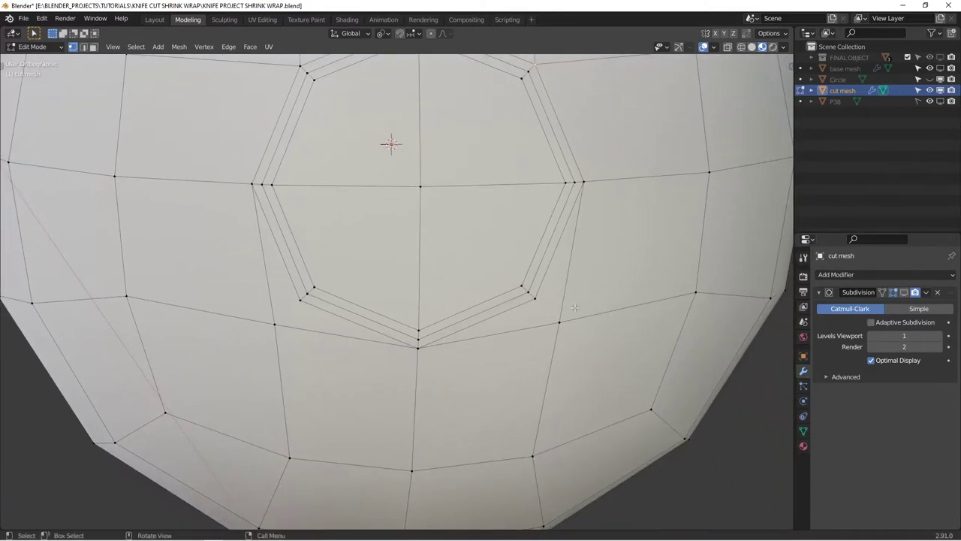
pyautogui.keyDown('shift'); pyautogui.click(542, 301); pyautogui.keyUp('shift')
pyautogui.moveTo(542, 302); pyautogui.dragTo(471, 333, button='middle')
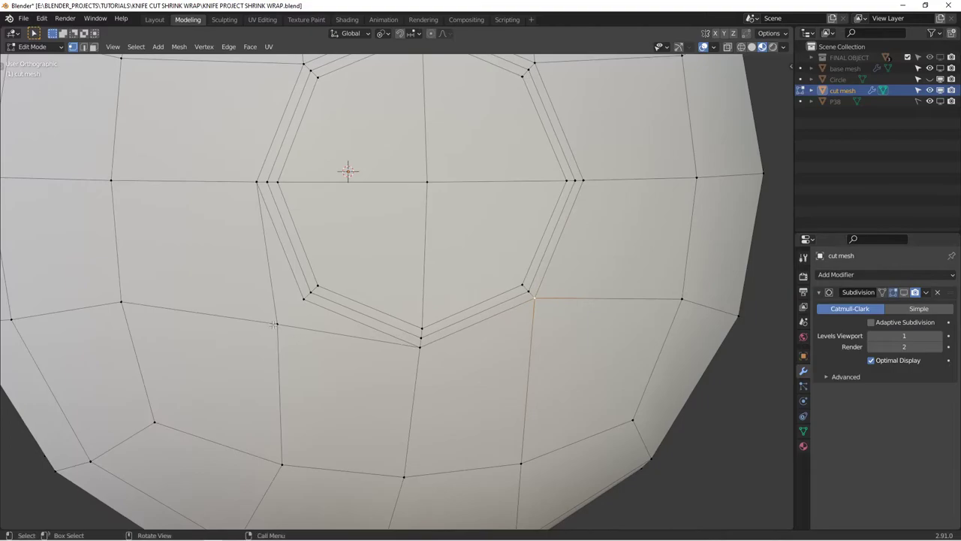
pyautogui.keyDown('shift'); pyautogui.click(303, 298); pyautogui.keyUp('shift')
pyautogui.press('m')
pyautogui.press('l')
pyautogui.scroll(-3, 324, 299)
pyautogui.keyDown('shift'); pyautogui.moveTo(372, 152); pyautogui.dragTo(414, 292, button='middle'); pyautogui.keyUp('shift')
pyautogui.hotkey('ctrl', 'r')
pyautogui.press('Escape')
pyautogui.scroll(4, 453, 217)
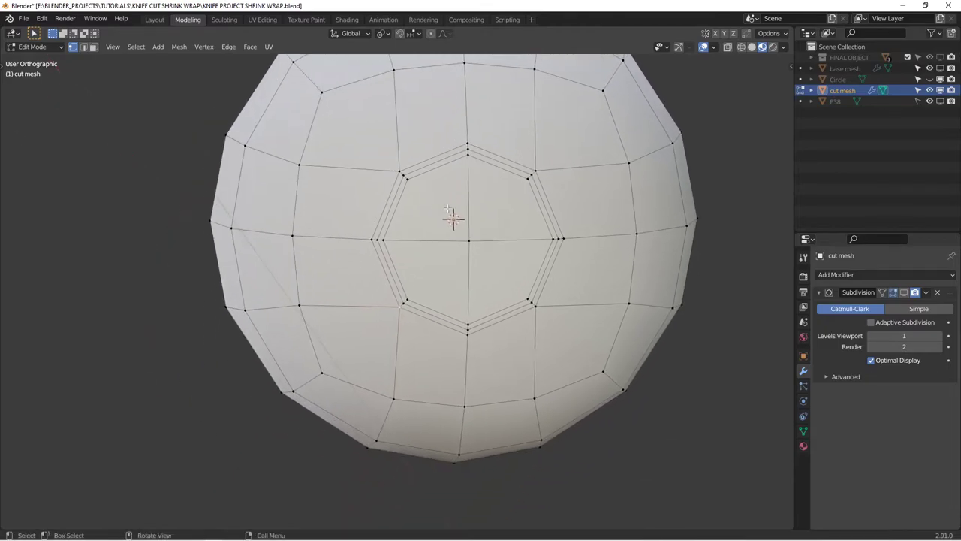
# Inset the four faces inside the octagonal cut twice, by about 0.08 m each time
pyautogui.moveTo(457, 216); pyautogui.dragTo(465, 228, button='middle')
pyautogui.press('3')
pyautogui.moveTo(499, 264); pyautogui.dragTo(506, 258, button='middle')
pyautogui.moveTo(452, 234); pyautogui.dragTo(487, 262)
pyautogui.keyDown('shift'); pyautogui.click(488, 248); pyautogui.keyUp('shift')
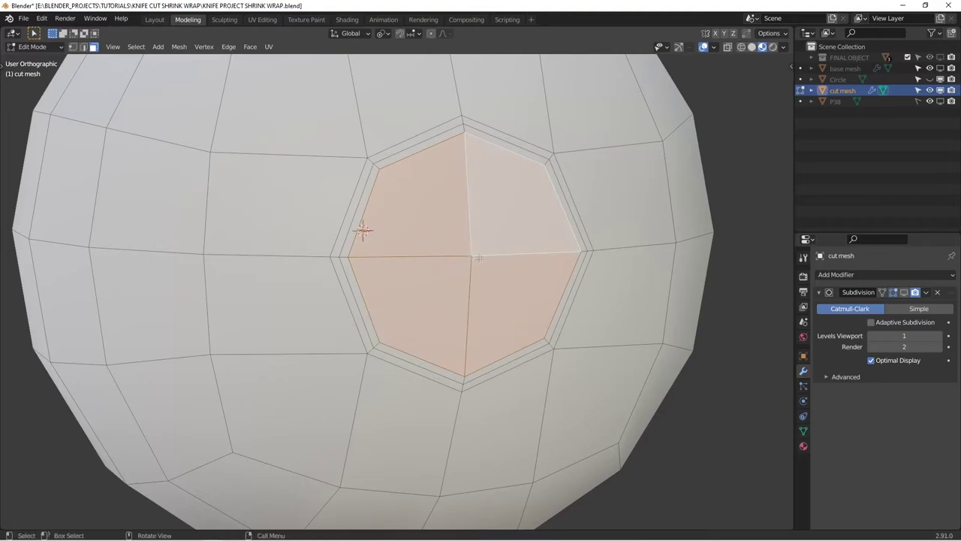
pyautogui.moveTo(471, 247); pyautogui.dragTo(520, 246, button='middle')
pyautogui.press('i')
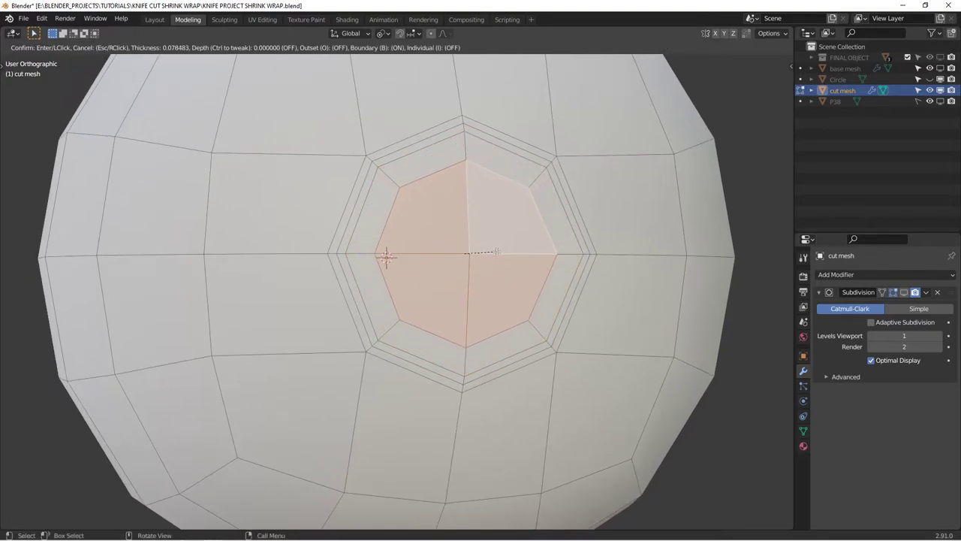
pyautogui.click(501, 252)
pyautogui.press('i')
pyautogui.click(513, 263)
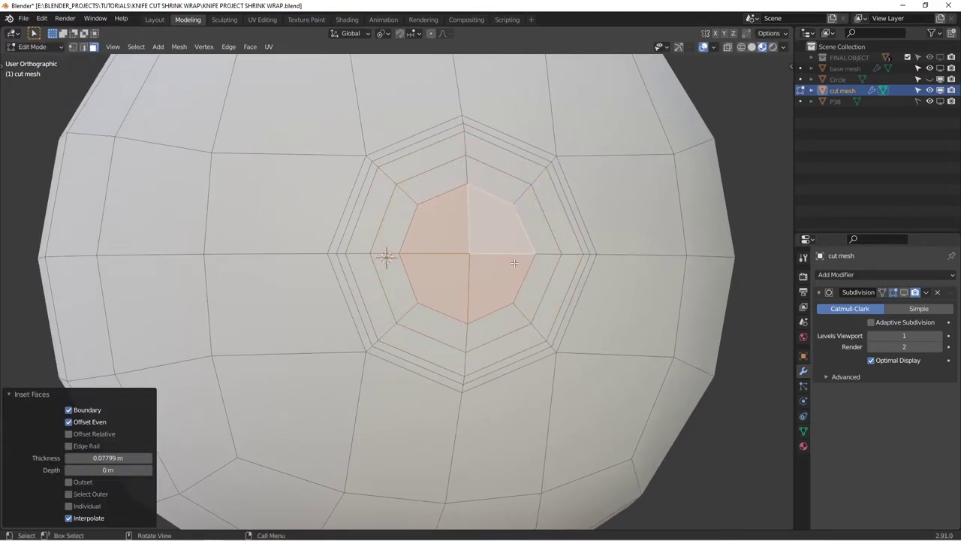
# Check the inset panel on the sphere in object mode, then resume editing the cut mesh
pyautogui.moveTo(513, 263); pyautogui.dragTo(532, 255, button='middle')
pyautogui.press('Tab')
pyautogui.scroll(-3, 539, 260)
pyautogui.press('Tab')
pyautogui.scroll(2, 488, 263)
pyautogui.keyDown('shift'); pyautogui.moveTo(478, 268); pyautogui.dragTo(473, 328, button='middle'); pyautogui.keyUp('shift')
pyautogui.moveTo(478, 285); pyautogui.dragTo(456, 291, button='middle')
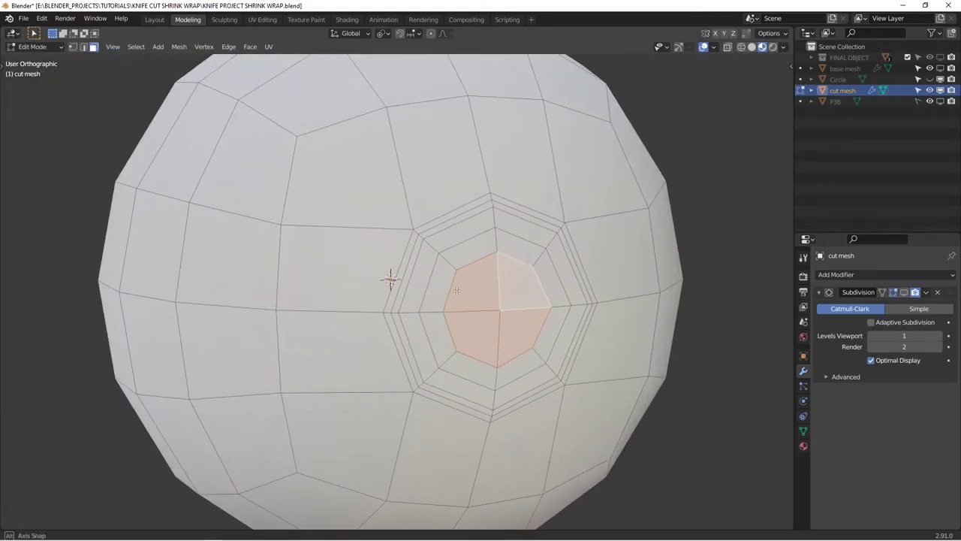
# Display the move gizmo and pull three adjacent vertices of the panel's innermost faces outward from the sphere's surface
pyautogui.hotkey('alt', 'a')
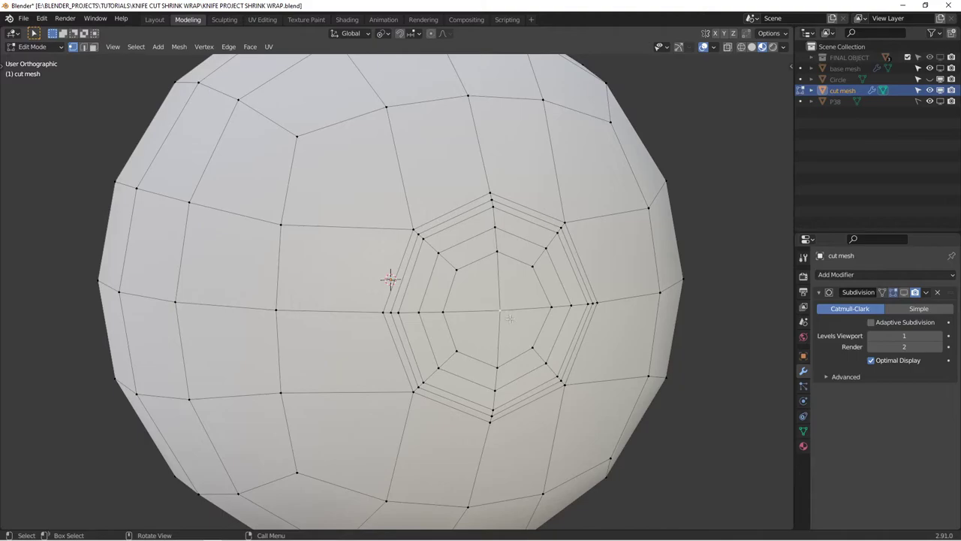
pyautogui.moveTo(510, 319); pyautogui.dragTo(523, 321, button='middle')
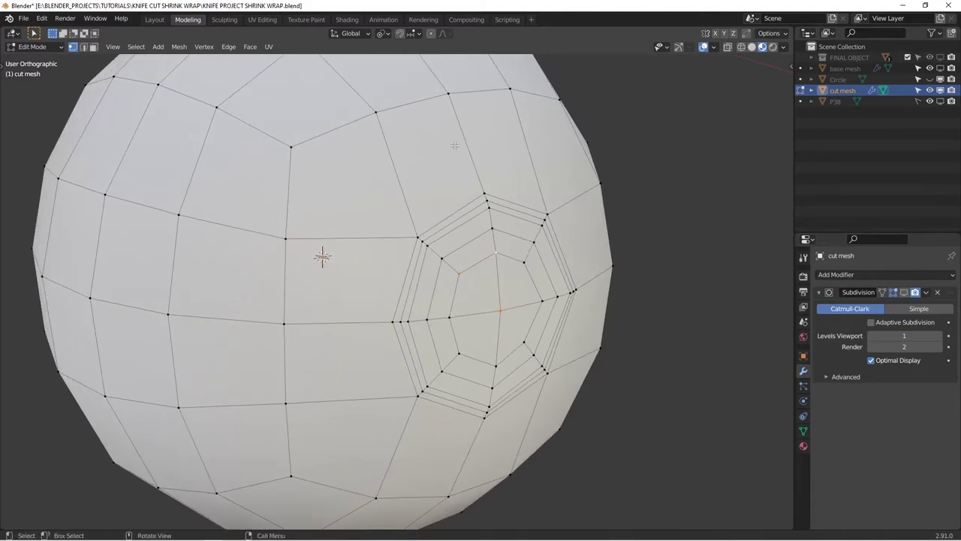
pyautogui.click(682, 50)
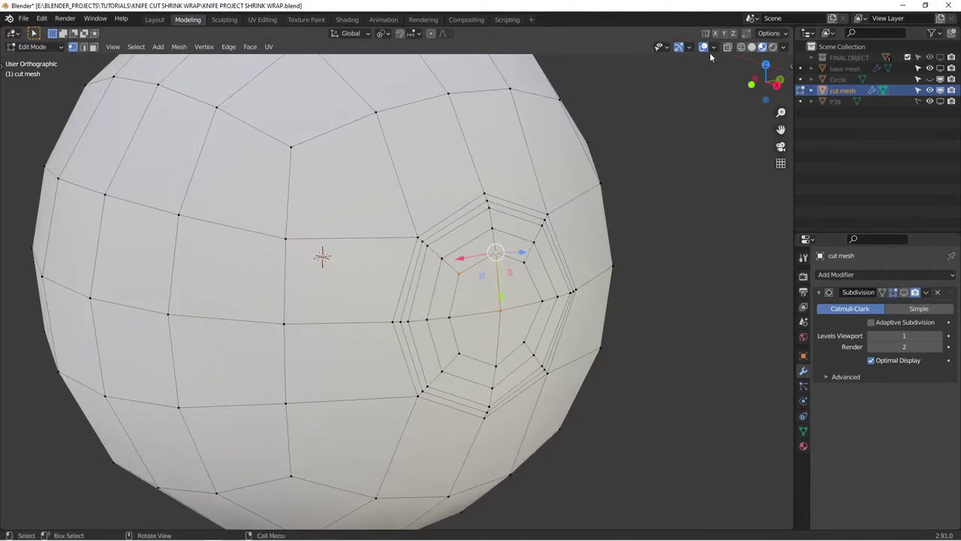
pyautogui.click(690, 48)
pyautogui.moveTo(576, 379); pyautogui.dragTo(571, 343, button='middle')
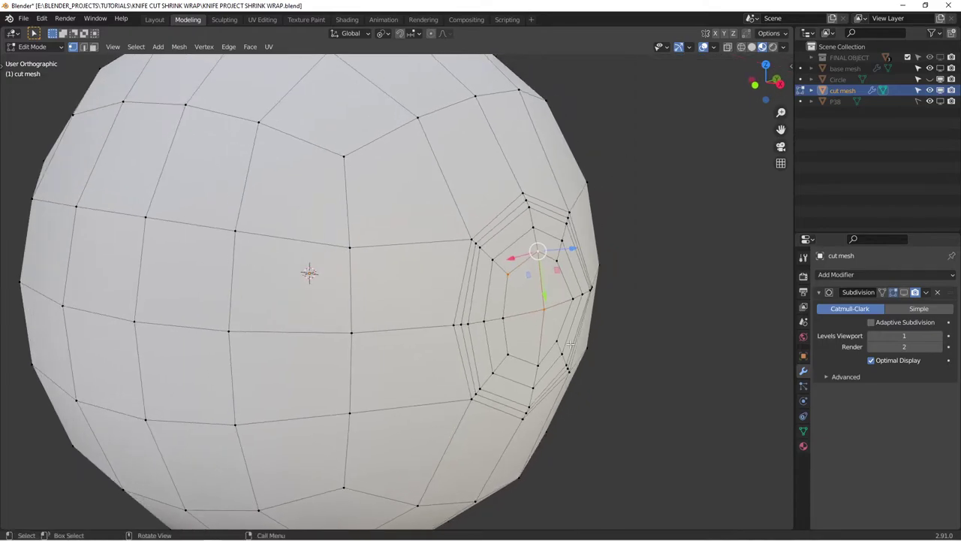
pyautogui.moveTo(570, 260); pyautogui.dragTo(584, 251)
pyautogui.moveTo(584, 251); pyautogui.dragTo(530, 304, button='middle')
# Leave edit mode, assign the existing reflective material named Material to the cut mesh, and check its reflections
pyautogui.press('Tab')
pyautogui.moveTo(383, 353); pyautogui.dragTo(720, 373, button='middle')
pyautogui.click(804, 446)
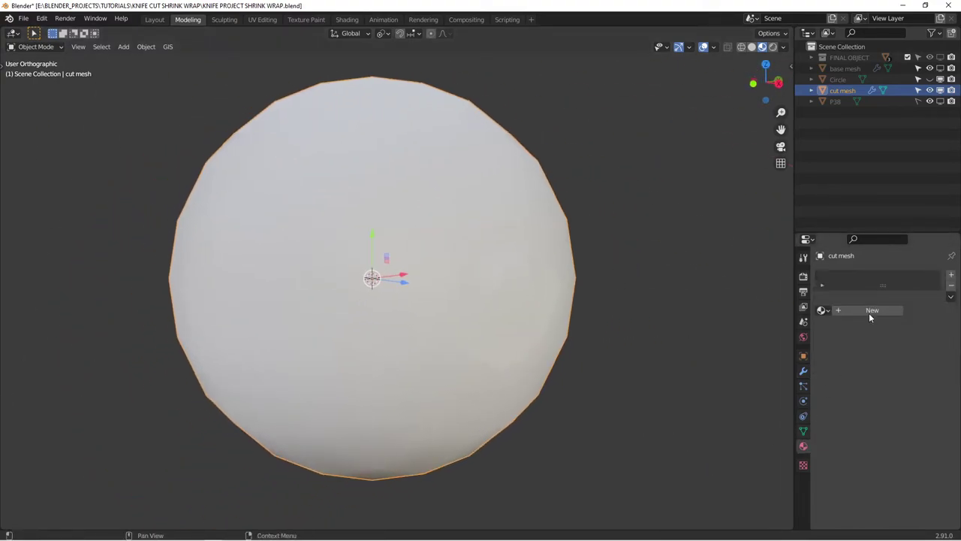
pyautogui.click(823, 310)
pyautogui.click(739, 327)
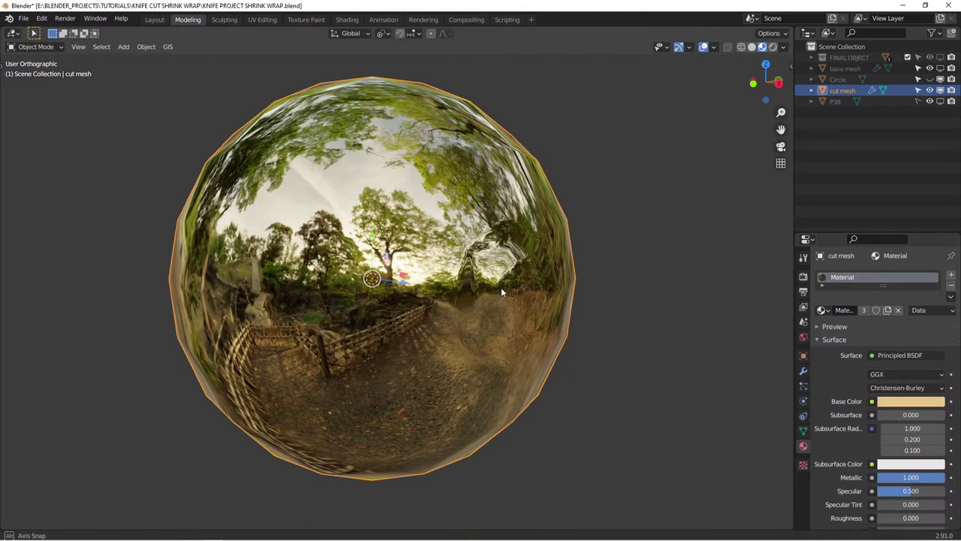
pyautogui.moveTo(501, 292); pyautogui.dragTo(563, 285, button='middle')
pyautogui.scroll(2, 572, 285)
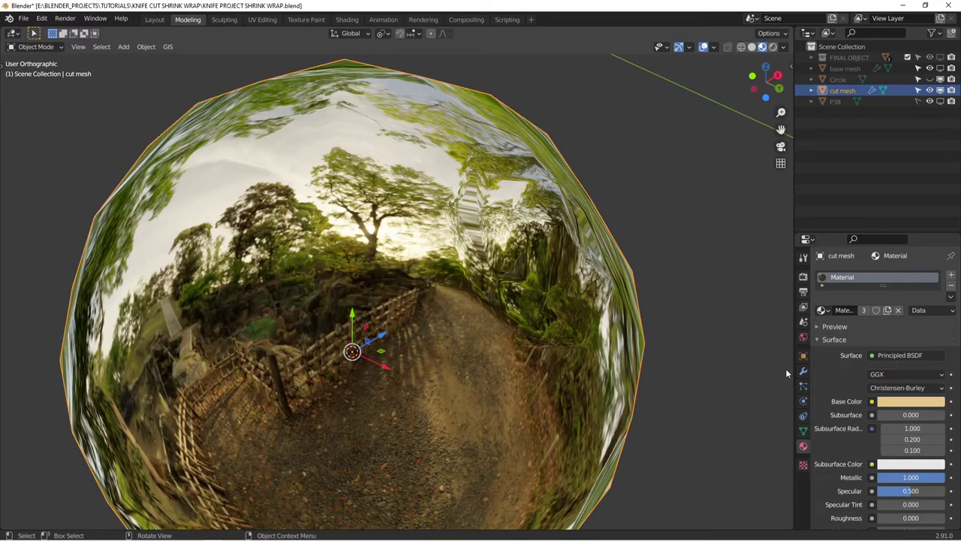
# Add a Shrinkwrap modifier to the cut mesh with the base mesh as its target
pyautogui.click(804, 372)
pyautogui.click(867, 272)
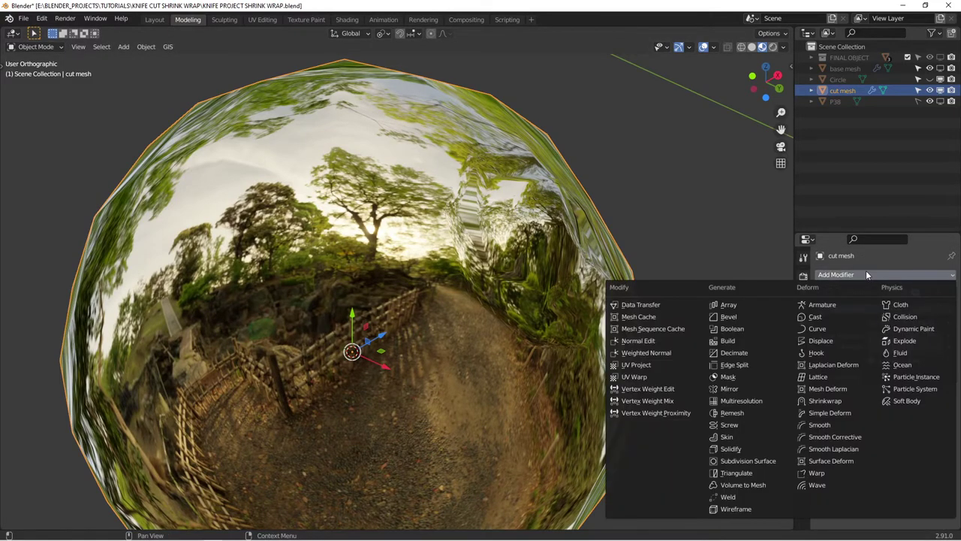
pyautogui.click(817, 401)
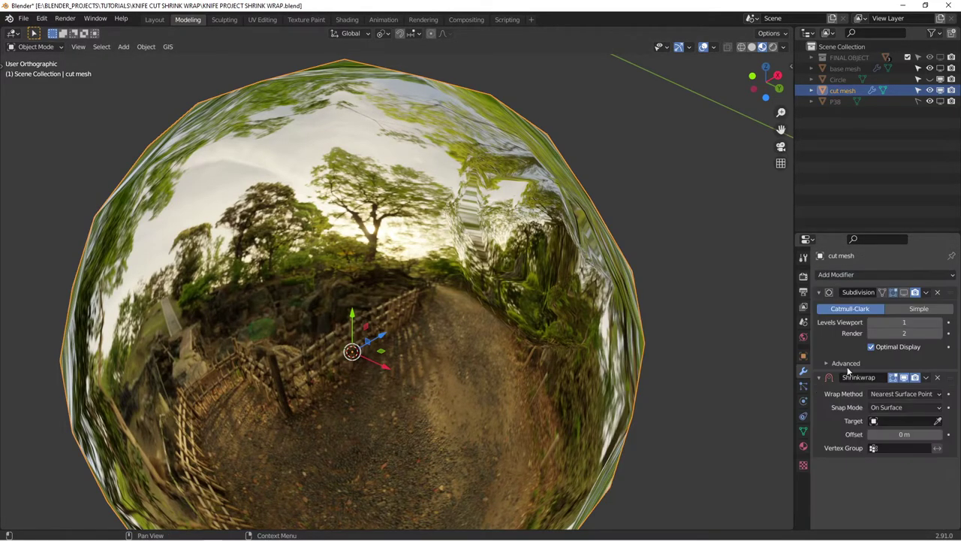
pyautogui.click(938, 421)
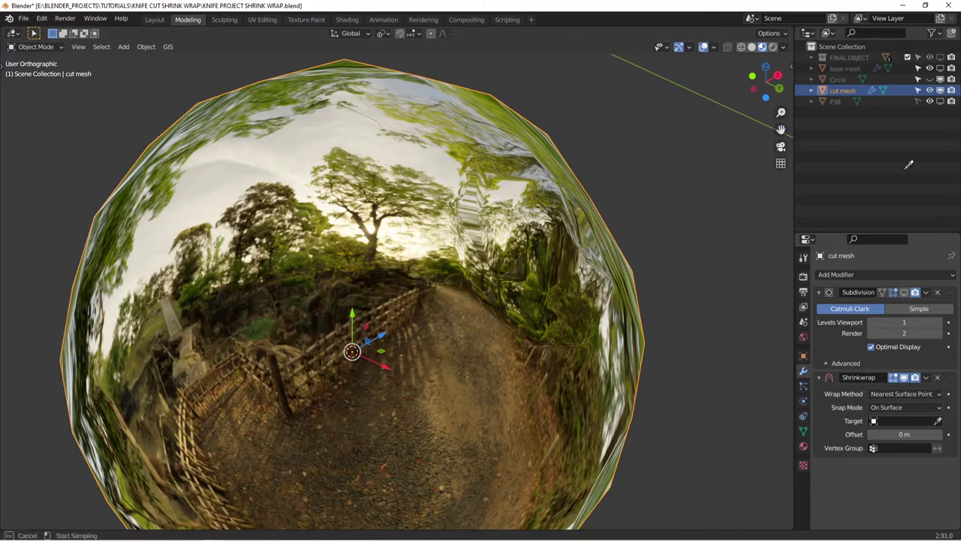
pyautogui.click(845, 68)
pyautogui.moveTo(554, 205); pyautogui.dragTo(526, 226, button='middle')
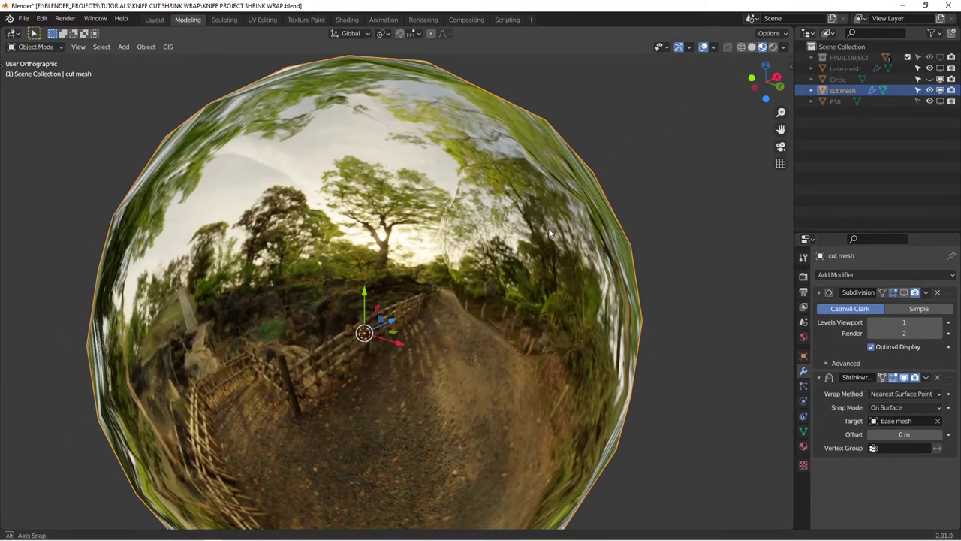
pyautogui.moveTo(563, 259); pyautogui.dragTo(541, 304, button='middle')
# Set the cut mesh's Subdivision viewport level to 2
pyautogui.click(940, 323)
pyautogui.moveTo(584, 268); pyautogui.dragTo(633, 316, button='middle')
pyautogui.scroll(-3, 568, 268)
# Open the cut mesh in edit mode, hide the move gizmo, and select all geometry to examine the vertices off the surface
pyautogui.press('Tab')
pyautogui.scroll(5, 593, 286)
pyautogui.scroll(1, 646, 291)
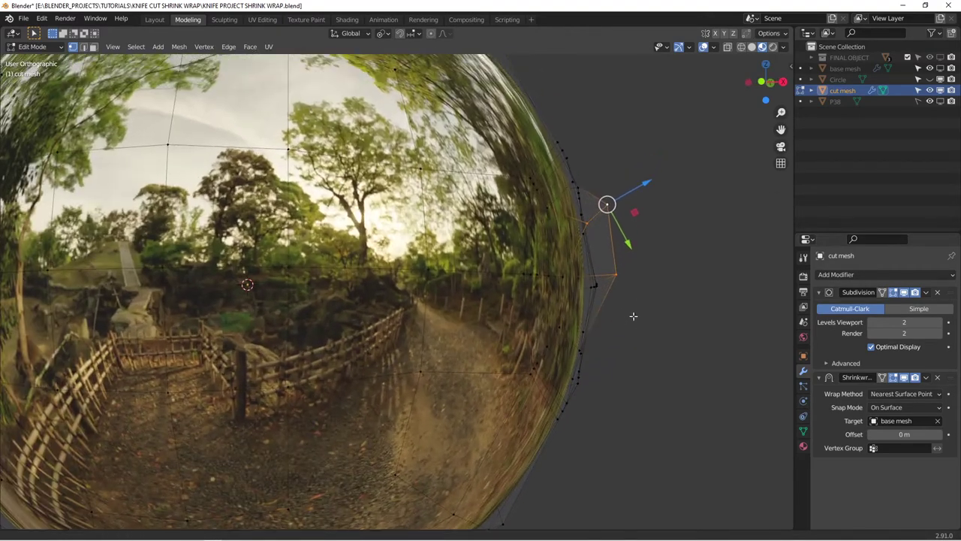
pyautogui.click(678, 46)
pyautogui.moveTo(640, 221); pyautogui.dragTo(650, 277, button='middle')
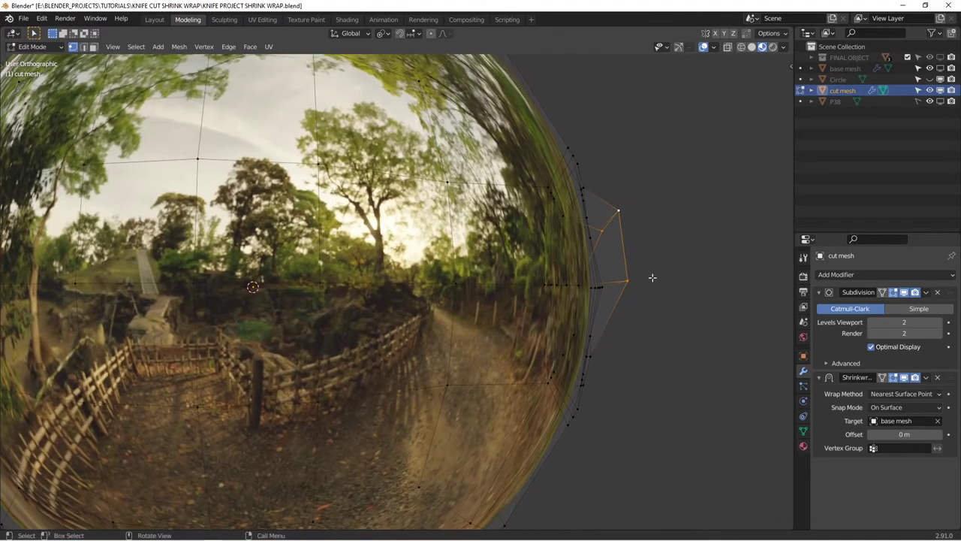
pyautogui.press('a')
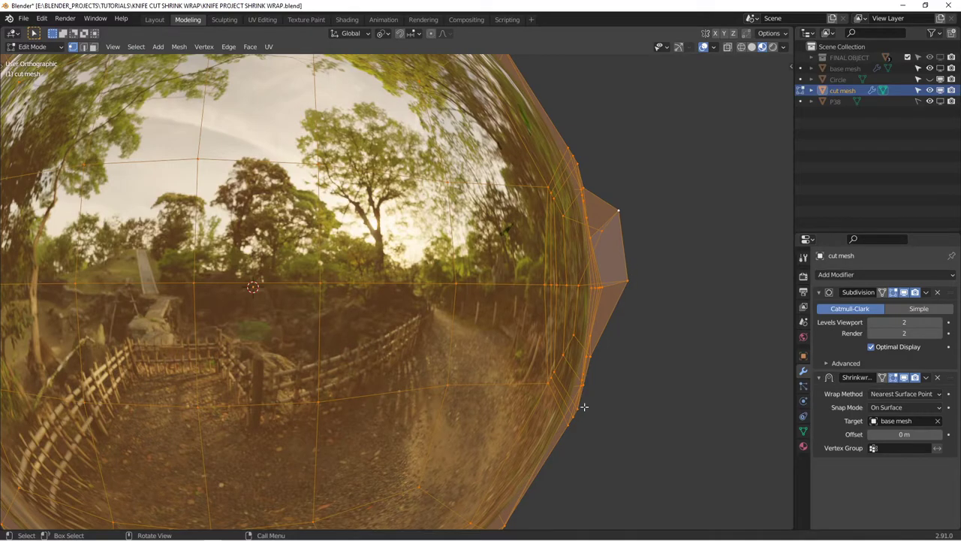
pyautogui.moveTo(642, 261); pyautogui.dragTo(579, 277, button='middle')
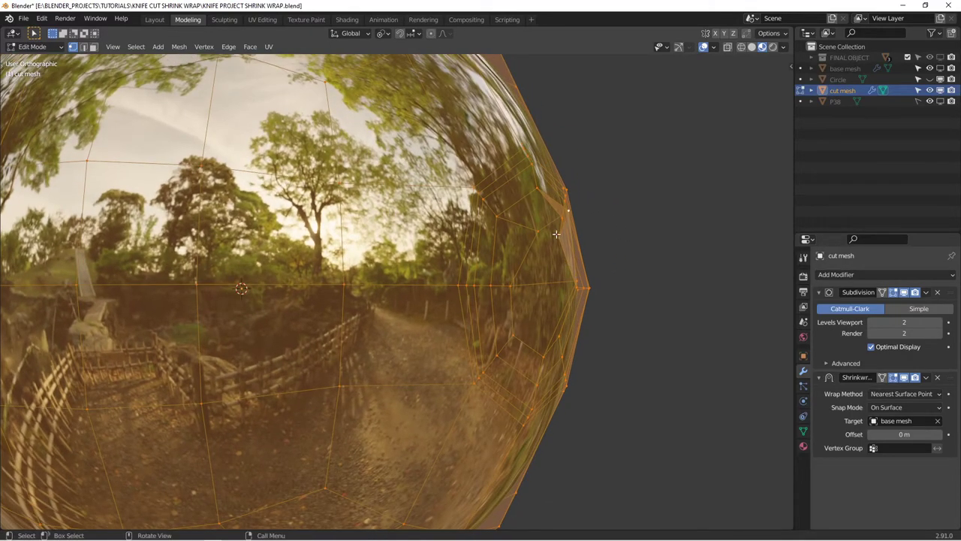
pyautogui.moveTo(557, 234); pyautogui.dragTo(571, 240, button='middle')
# Compare the shrinkwrapped surface in object mode with the original cage in edit mode
pyautogui.press('Tab')
pyautogui.moveTo(504, 260); pyautogui.dragTo(562, 277, button='middle')
pyautogui.press('Tab')
pyautogui.scroll(-4, 522, 267)
pyautogui.press('Tab')
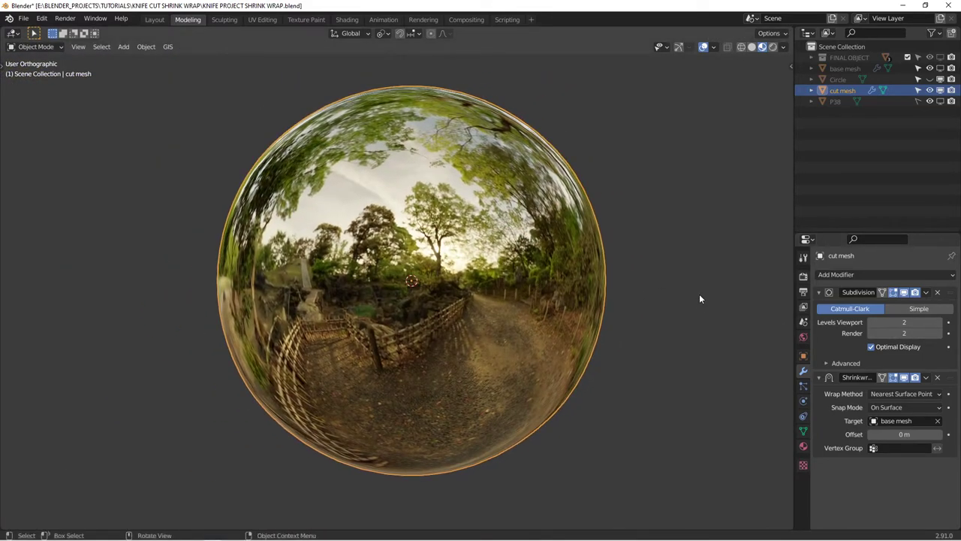
pyautogui.moveTo(617, 327); pyautogui.dragTo(631, 317, button='middle')
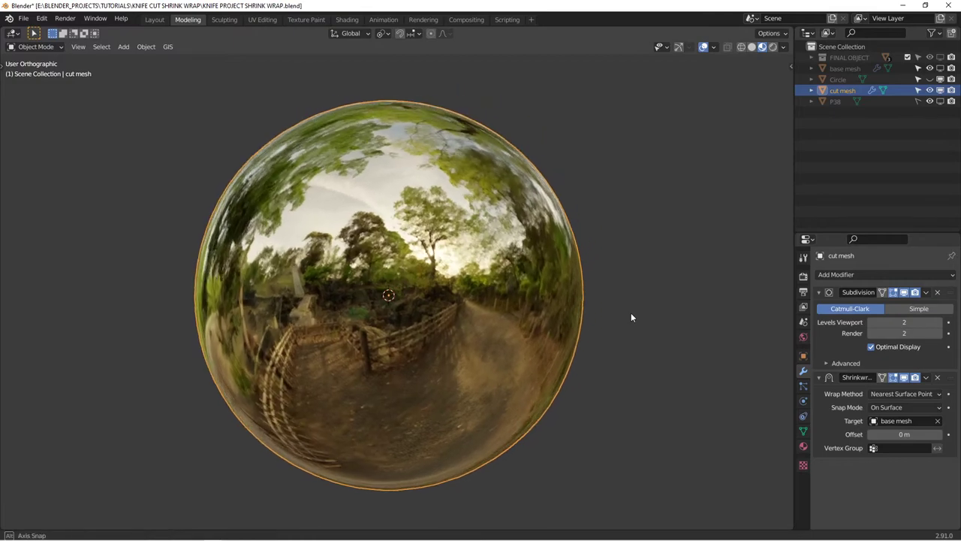
# Duplicate the Shrinkwrap modifier, apply the first copy, and reopen the cut mesh in edit mode
pyautogui.click(926, 377)
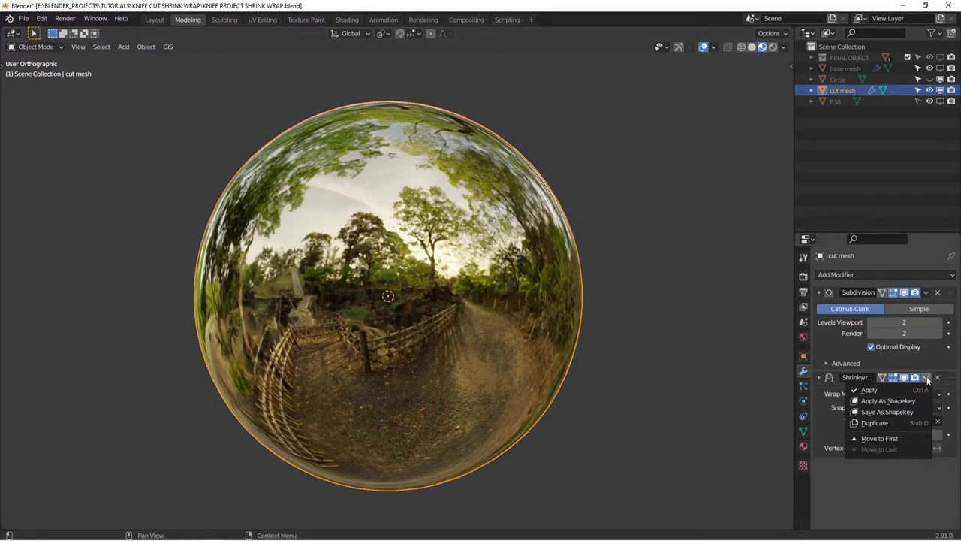
pyautogui.click(909, 423)
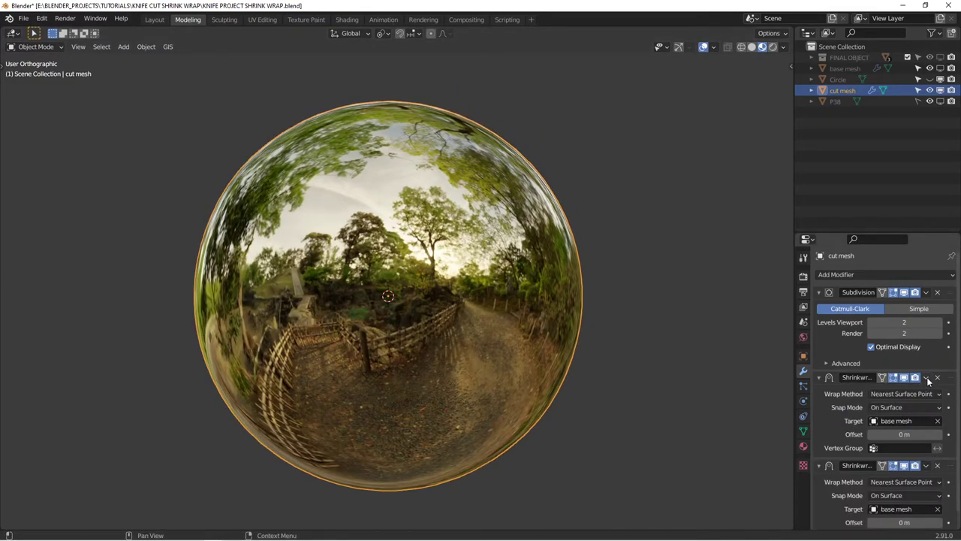
pyautogui.click(927, 377)
pyautogui.click(893, 392)
pyautogui.press('Tab')
pyautogui.scroll(2, 629, 296)
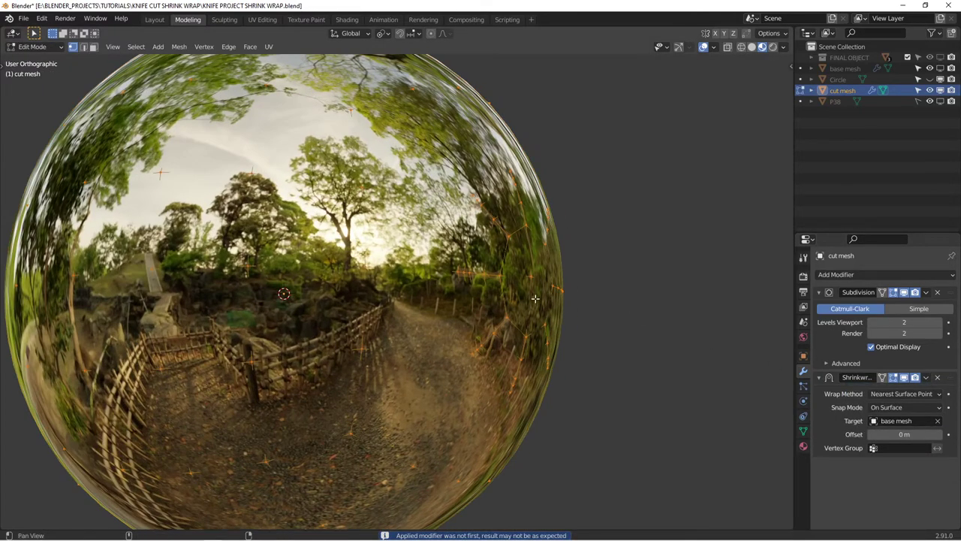
# Compare the cut mesh's surface in object mode with its vertices in edit mode from several angles
pyautogui.moveTo(535, 298); pyautogui.dragTo(593, 303, button='middle')
pyautogui.scroll(-3, 571, 307)
pyautogui.press('Tab')
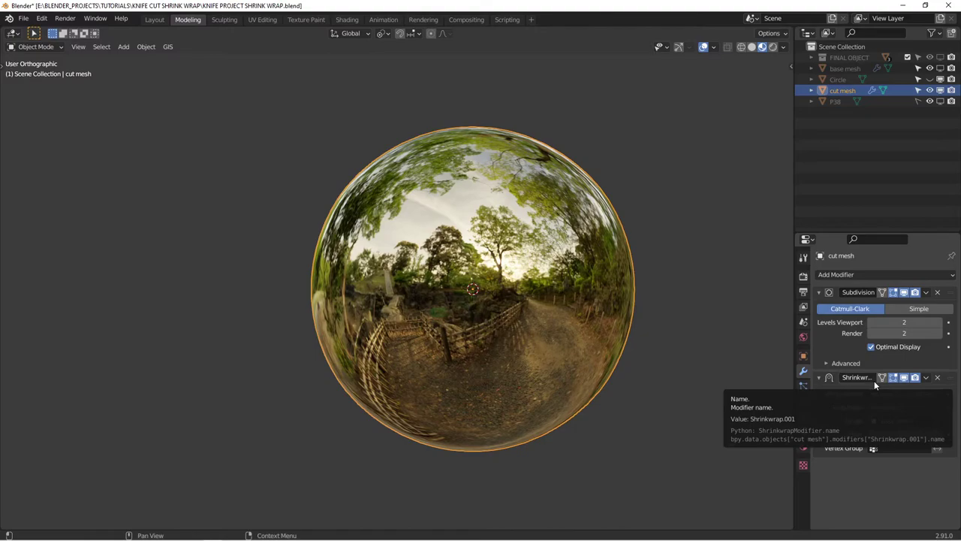
pyautogui.moveTo(583, 311); pyautogui.dragTo(589, 282, button='middle')
pyautogui.press('Tab')
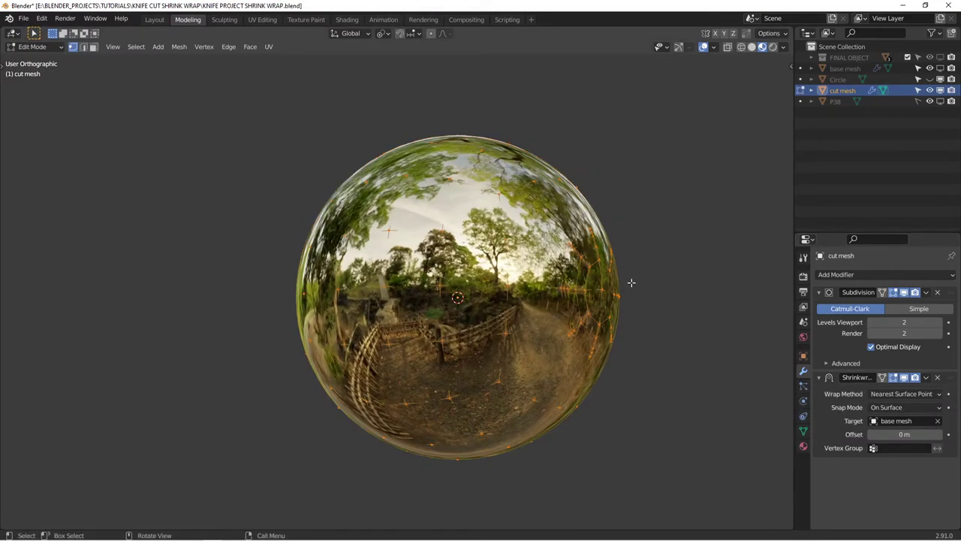
pyautogui.scroll(1, 632, 293)
pyautogui.press('Tab')
pyautogui.moveTo(626, 293); pyautogui.dragTo(573, 294, button='middle')
pyautogui.press('Tab')
pyautogui.press('Tab')
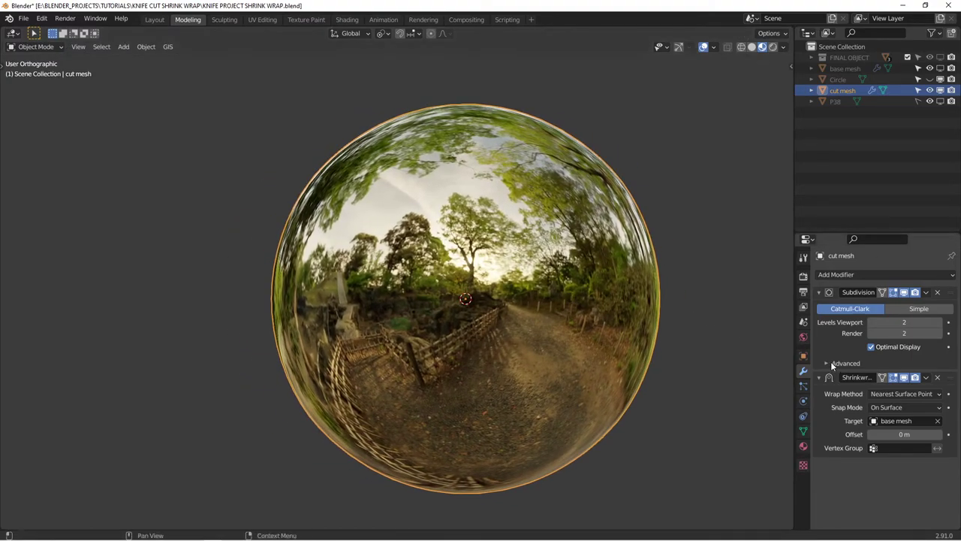
# Collapse the Subdivision and Shrinkwrap settings, add a Solidify modifier after them on the cut mesh, and collapse its settings too
pyautogui.click(819, 378)
pyautogui.click(819, 292)
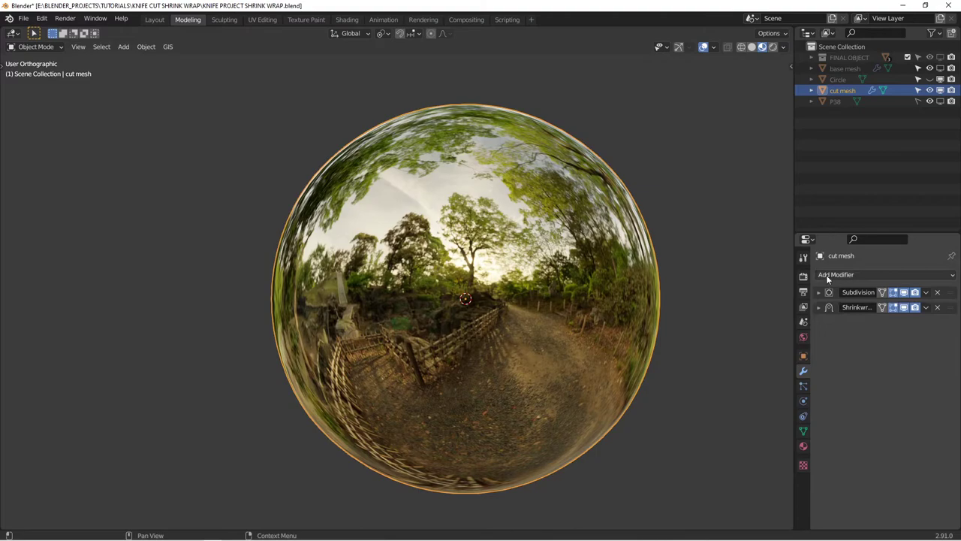
pyautogui.press('Tab')
pyautogui.keyDown('shift'); pyautogui.moveTo(614, 319); pyautogui.dragTo(580, 330, button='middle'); pyautogui.keyUp('shift')
pyautogui.scroll(2, 623, 296)
pyautogui.press('Tab')
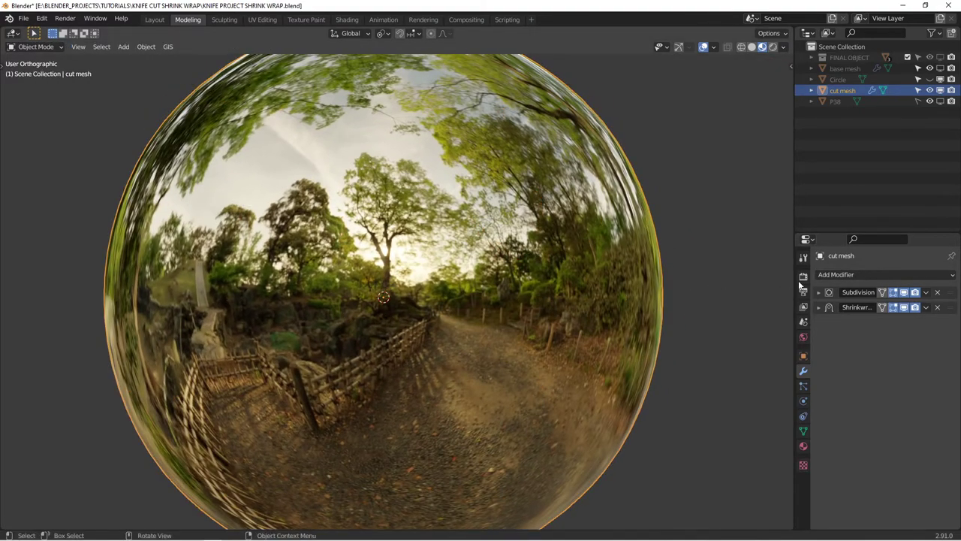
pyautogui.click(864, 275)
pyautogui.click(727, 447)
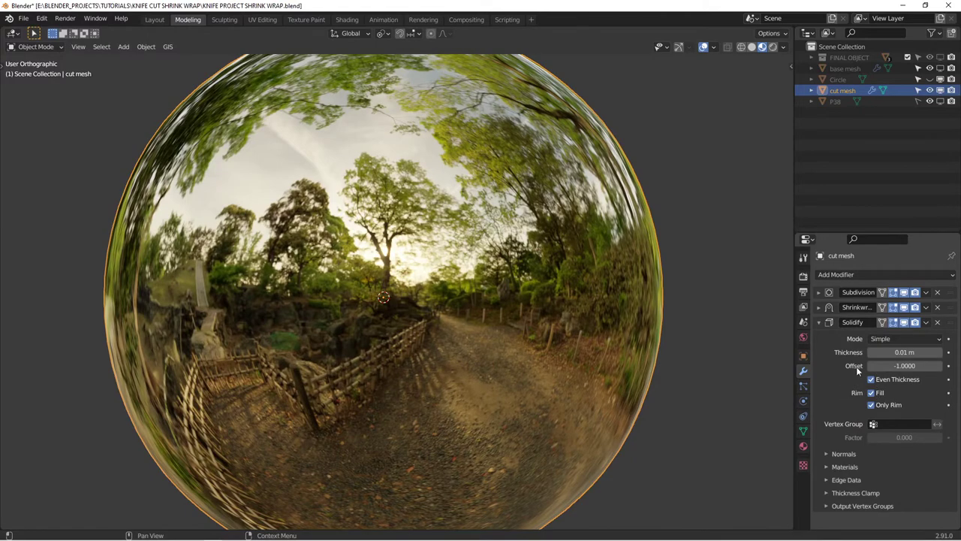
pyautogui.click(820, 322)
# Show the cut mesh in edit mode with solid shading and enable on-cage display for the Subdivision, Shrinkwrap and Solidify modifiers
pyautogui.press('Tab')
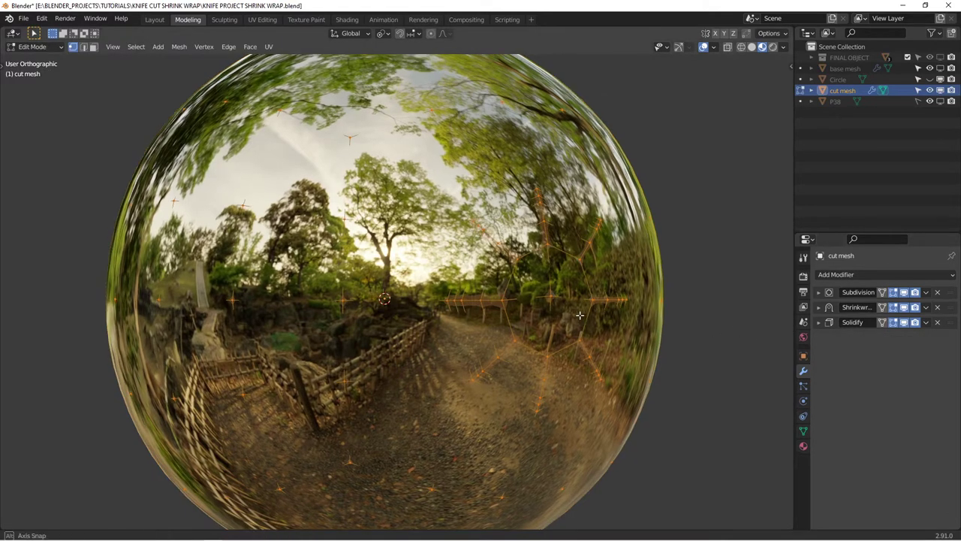
pyautogui.click(752, 47)
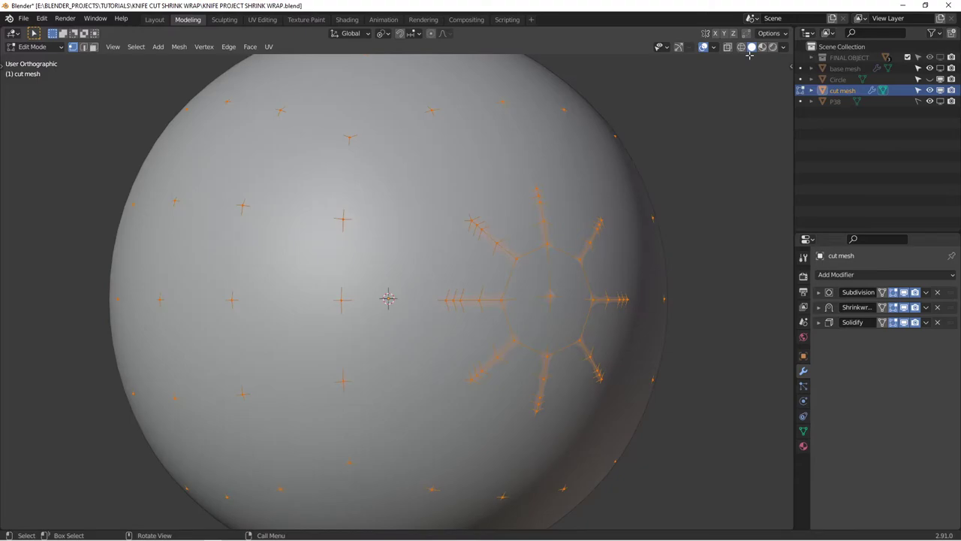
pyautogui.press('Tab')
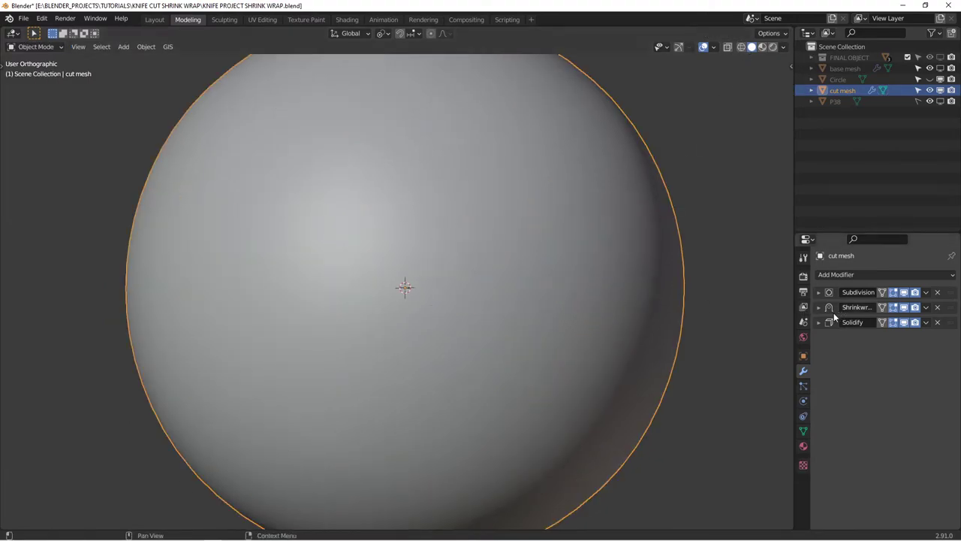
pyautogui.press('Tab')
pyautogui.moveTo(559, 294); pyautogui.dragTo(556, 296, button='middle')
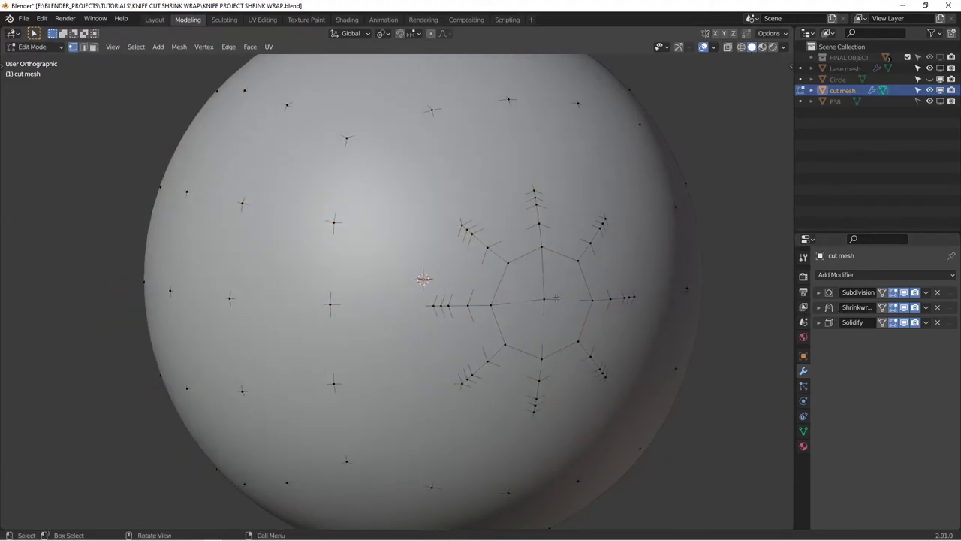
pyautogui.moveTo(882, 292); pyautogui.dragTo(886, 324)
# Circle-select the faces at the centre of the round panel and grow the selection out to the panel's boundary
pyautogui.moveTo(555, 307); pyautogui.dragTo(535, 297, button='middle')
pyautogui.press('c')
pyautogui.moveTo(535, 294); pyautogui.dragTo(527, 268)
pyautogui.moveTo(528, 334)
pyautogui.mouseDown()
pyautogui.moveTo(582, 297)
pyautogui.moveTo(559, 251)
pyautogui.mouseUp()
pyautogui.press('Escape')
pyautogui.press('ctrl+KP_Add')
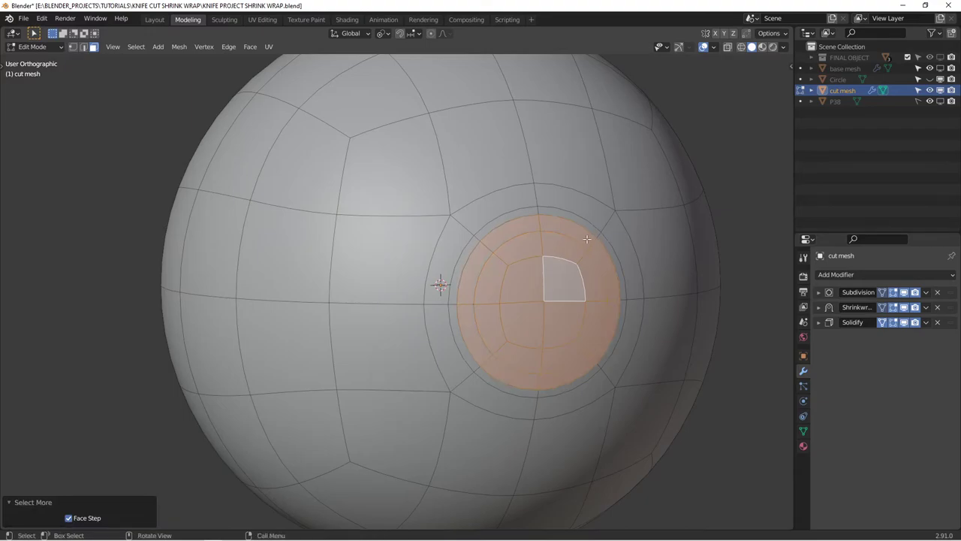
pyautogui.moveTo(587, 238); pyautogui.dragTo(549, 213, button='middle')
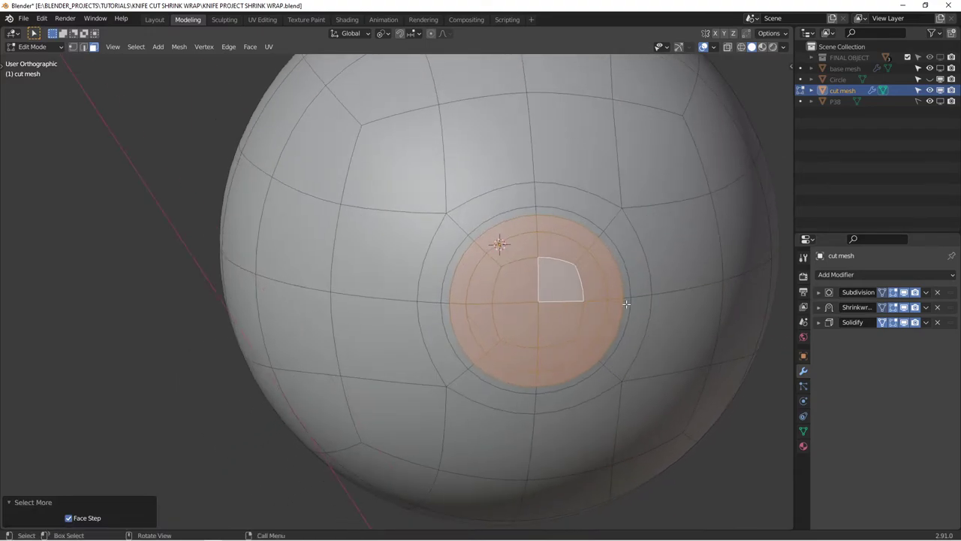
pyautogui.moveTo(530, 265); pyautogui.dragTo(550, 255, button='middle')
# Separate the selected panel faces into their own object, return to object mode, and deselect everything
pyautogui.press('p')
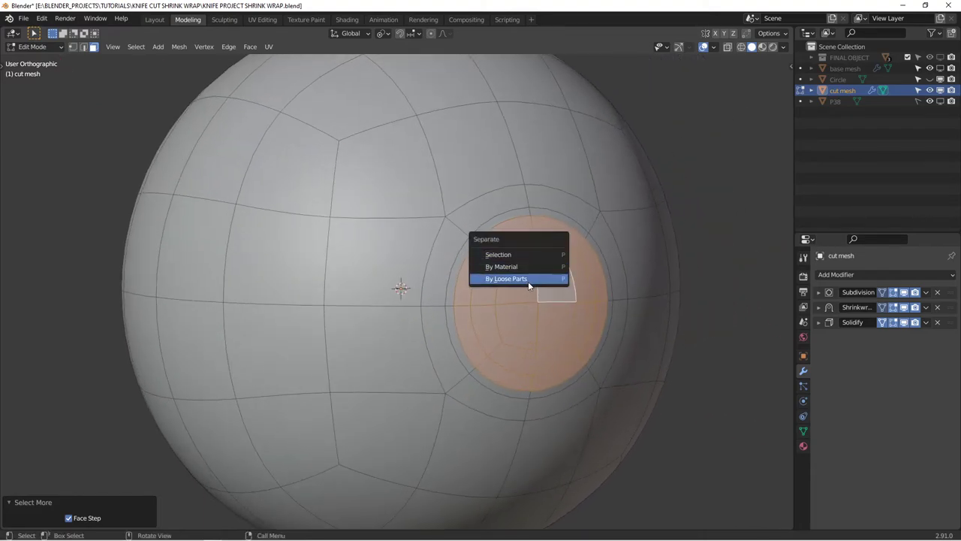
pyautogui.click(519, 254)
pyautogui.press('Tab')
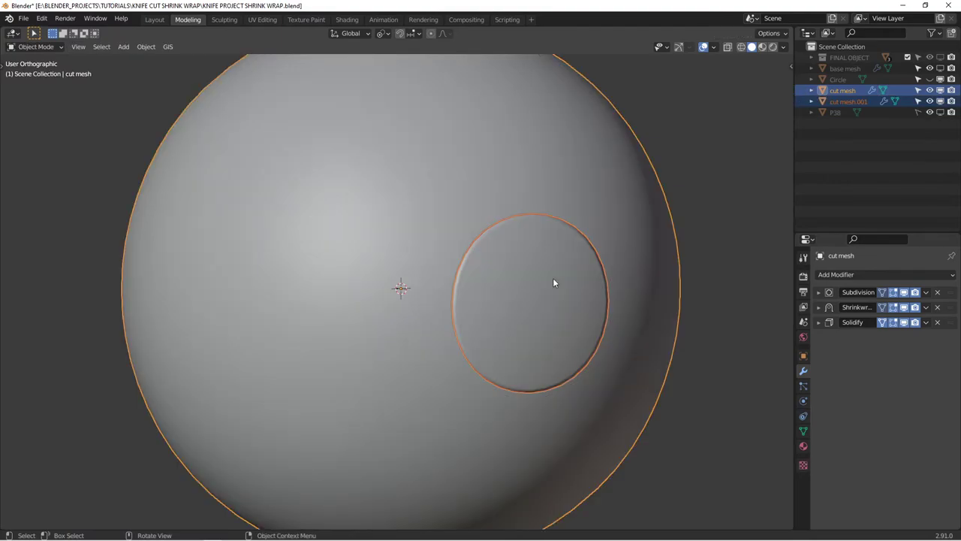
pyautogui.hotkey('alt', 'a')
pyautogui.moveTo(566, 285)
pyautogui.mouseDown(button='middle')
pyautogui.moveTo(552, 259)
pyautogui.moveTo(548, 279)
pyautogui.moveTo(579, 189)
pyautogui.moveTo(530, 230)
pyautogui.moveTo(547, 316)
pyautogui.moveTo(546, 304)
pyautogui.mouseUp(button='middle')
# Try rendered shading, and switch the viewport to material preview to examine the seam around the panel
pyautogui.click(774, 47)
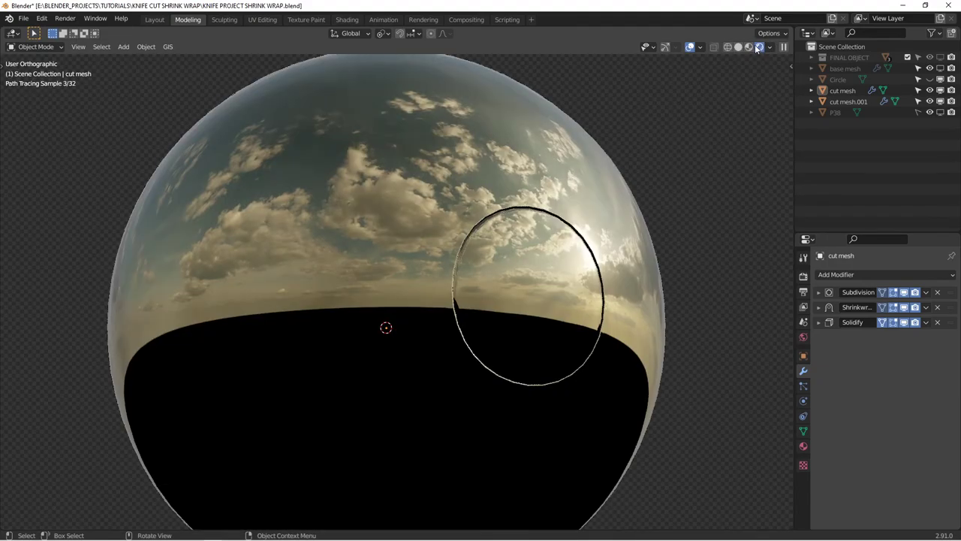
pyautogui.click(762, 46)
pyautogui.moveTo(540, 268); pyautogui.dragTo(552, 288, button='middle')
# Set the main cut mesh sphere's Subdivision viewport level to 3 and inspect the reflections across the panel seam
pyautogui.click(533, 274)
pyautogui.click(819, 293)
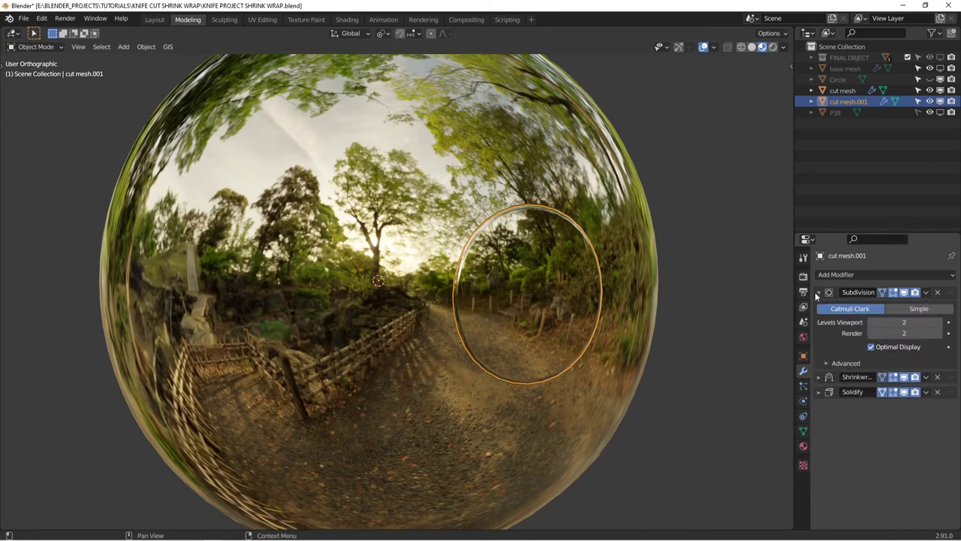
pyautogui.click(689, 304)
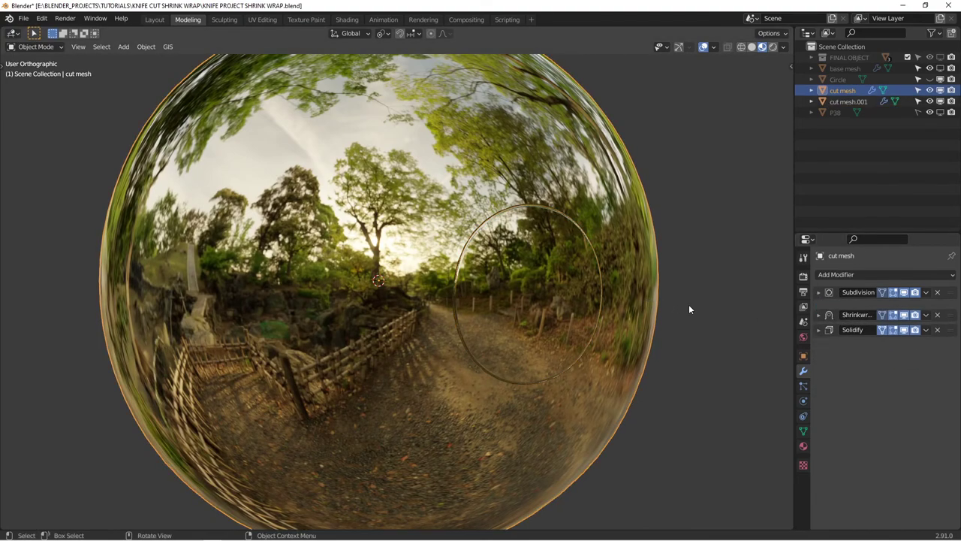
pyautogui.click(819, 292)
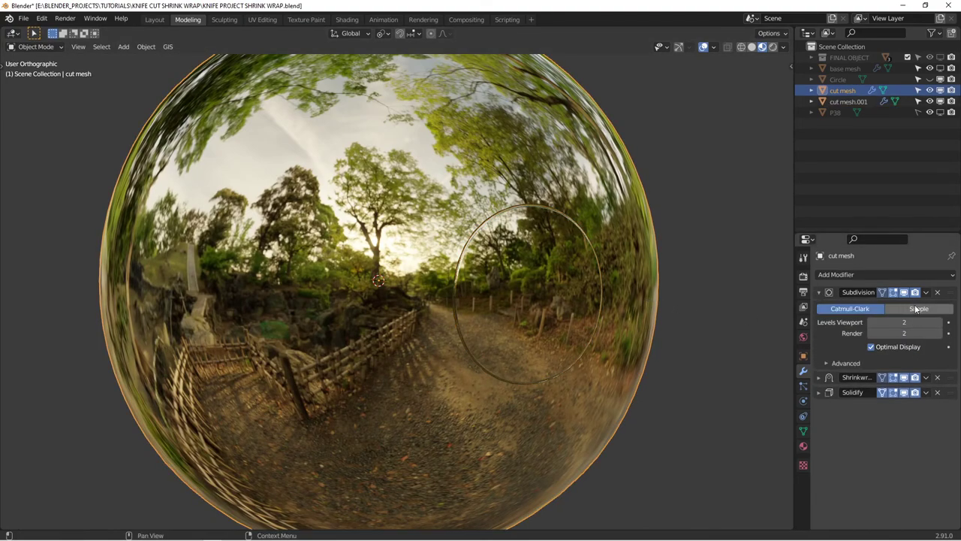
pyautogui.click(949, 325)
pyautogui.moveTo(480, 256); pyautogui.dragTo(352, 214, button='middle')
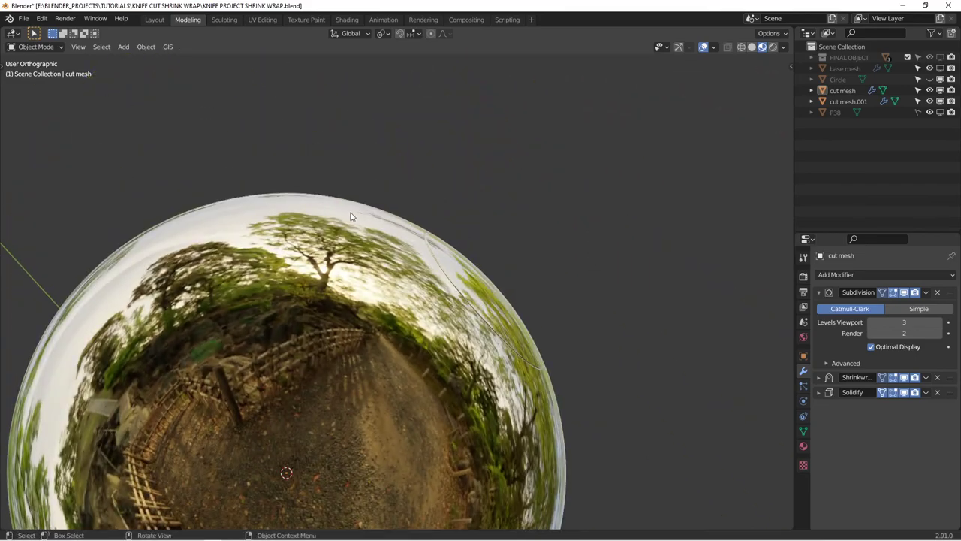
pyautogui.moveTo(500, 289); pyautogui.dragTo(462, 378, button='middle')
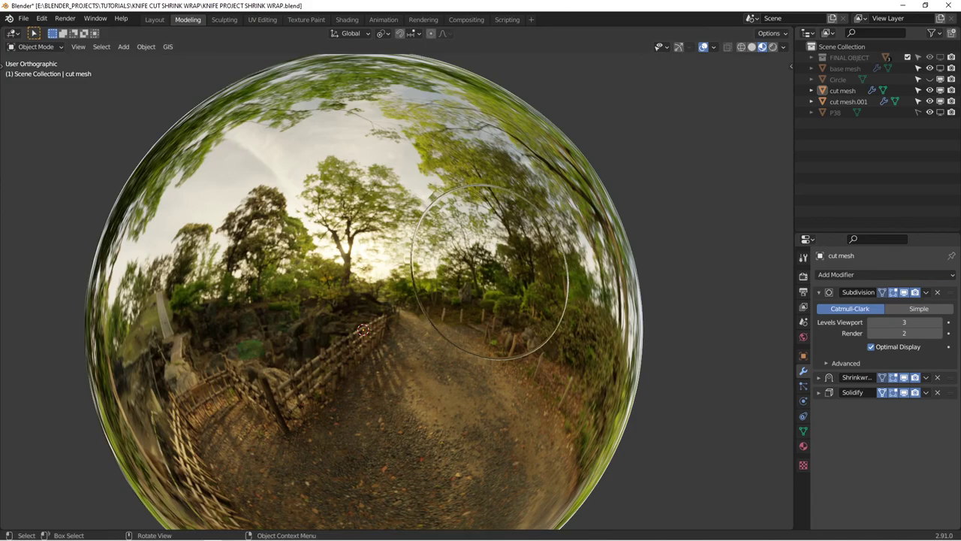
pyautogui.moveTo(433, 309); pyautogui.dragTo(418, 287, button='middle')
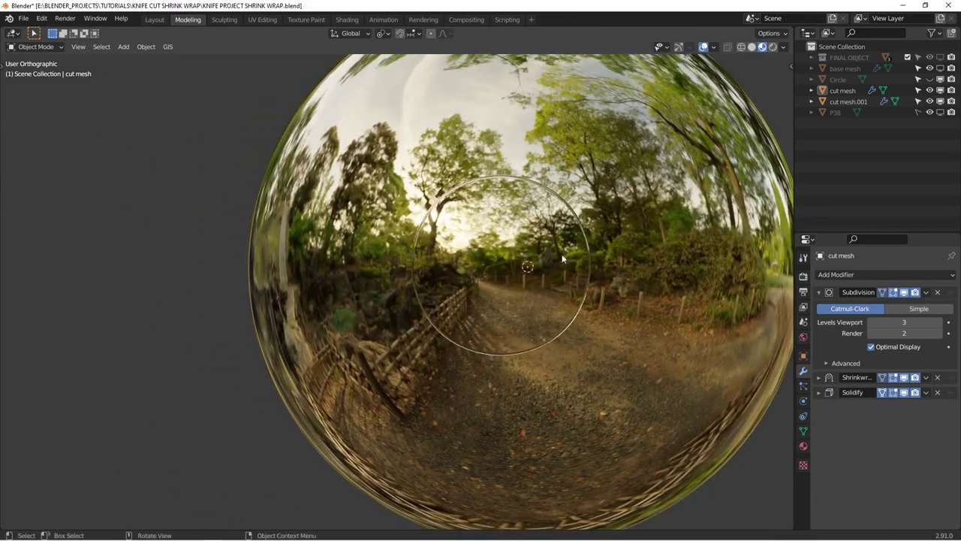